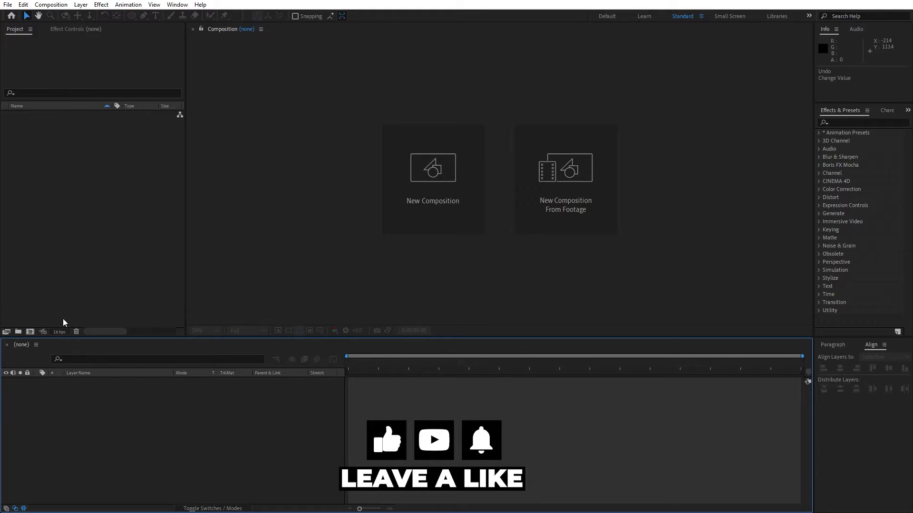
Create a new 1920×1080 composition named 'Final' and open it.
click(30, 331)
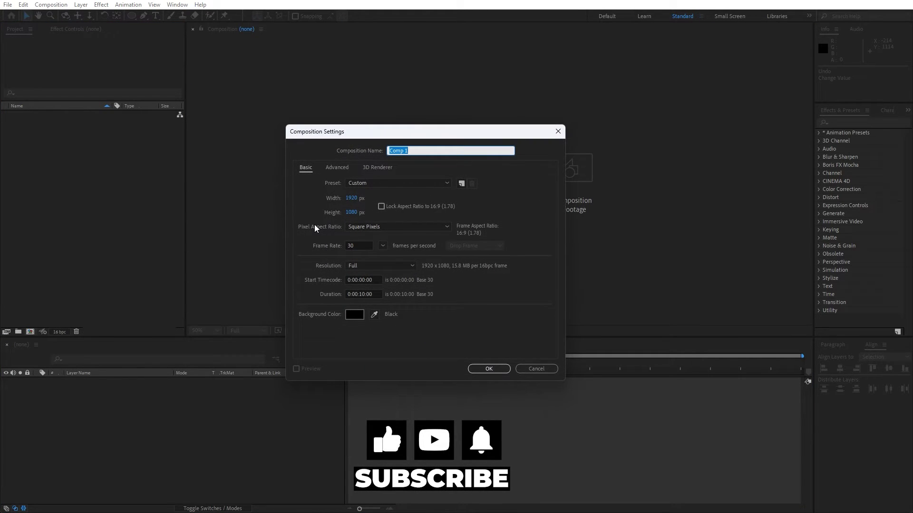
text(Final)
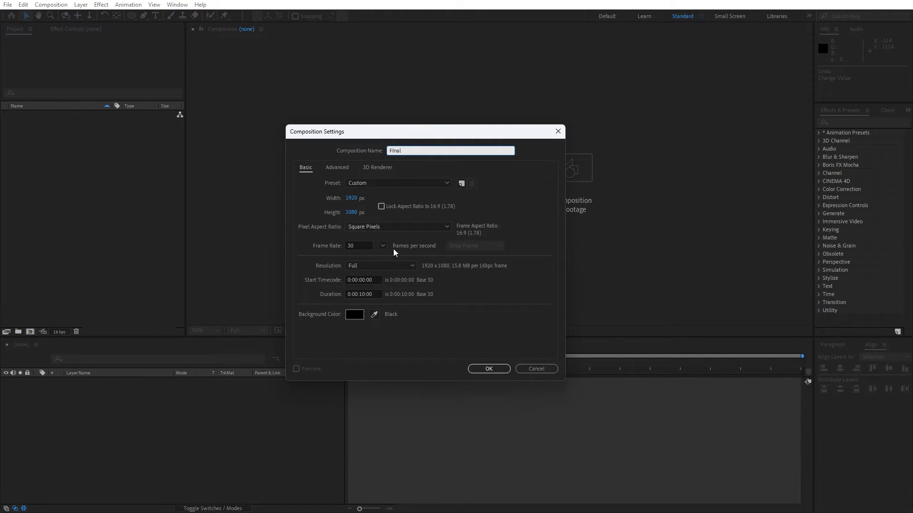
click(488, 369)
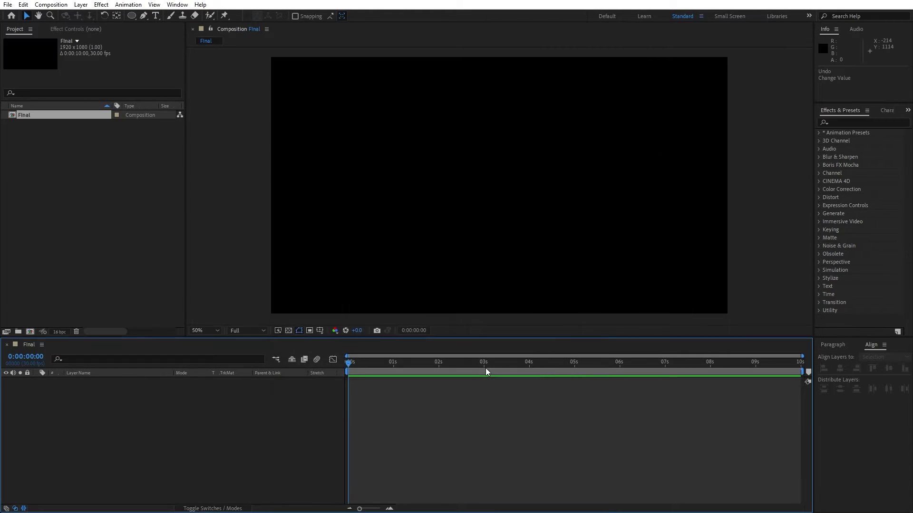
Type the text 'CC HAIR' in the Final composition.
click(155, 16)
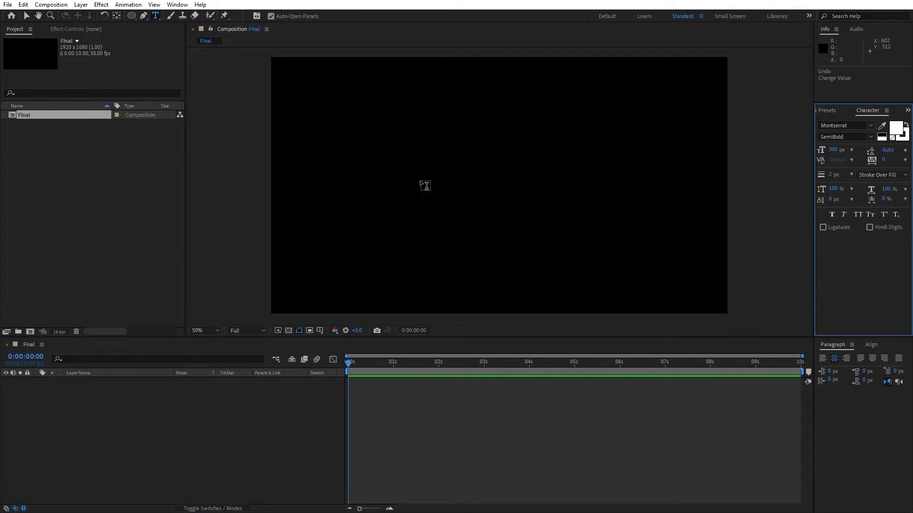
click(445, 187)
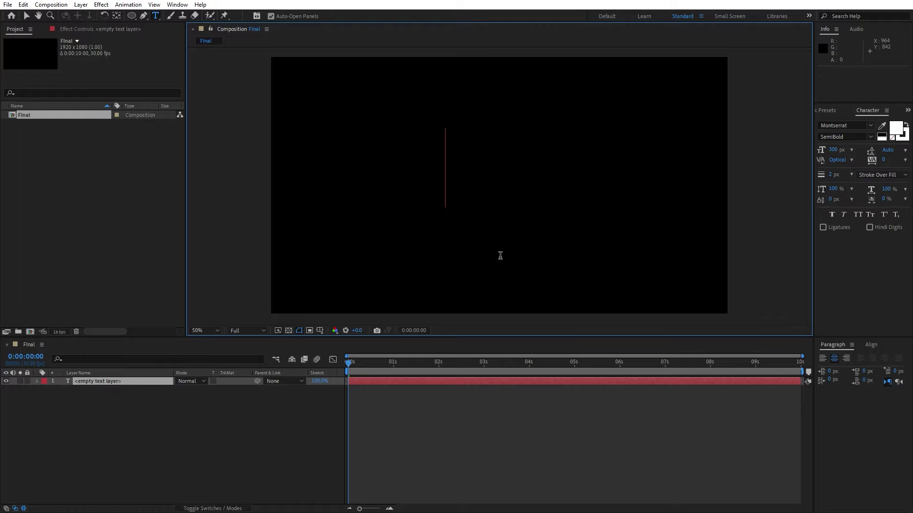
text(CC HAIR)
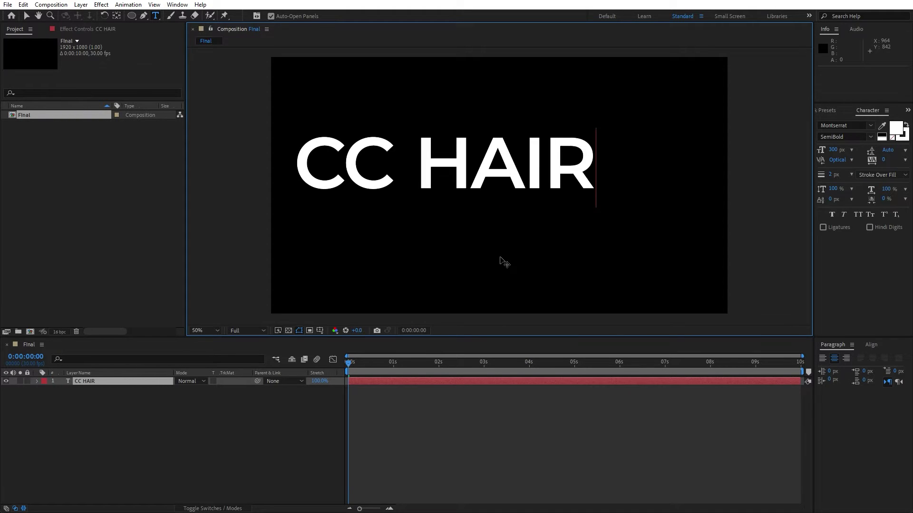
click(128, 435)
Centre the CC HAIR layer horizontally and vertically in the composition.
click(107, 381)
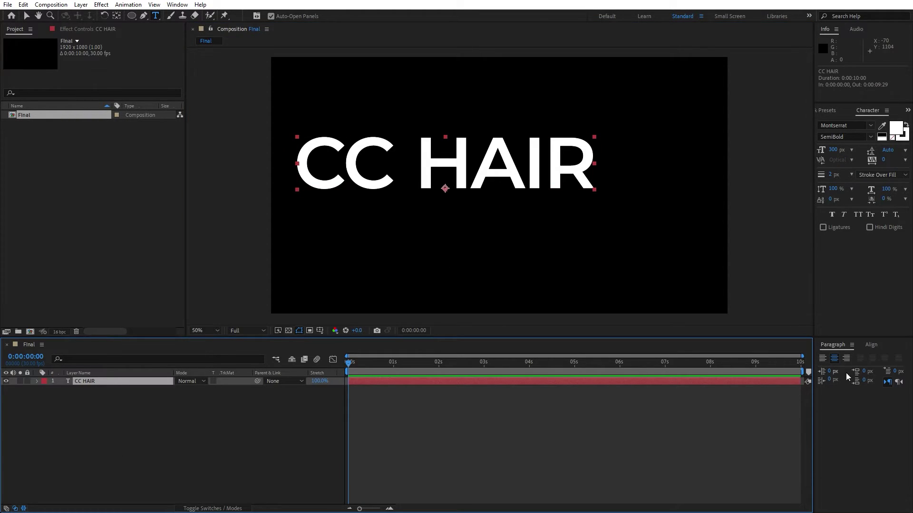
click(871, 346)
click(840, 368)
click(888, 368)
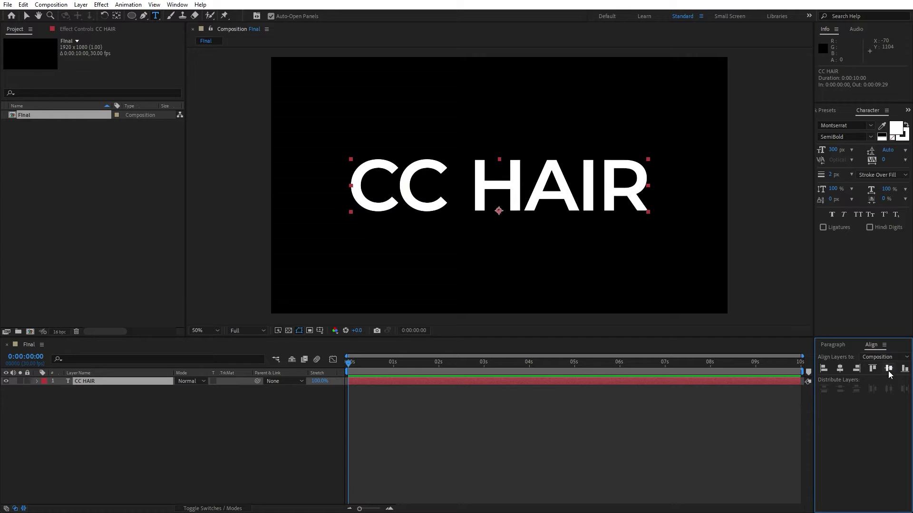
click(177, 4)
click(108, 403)
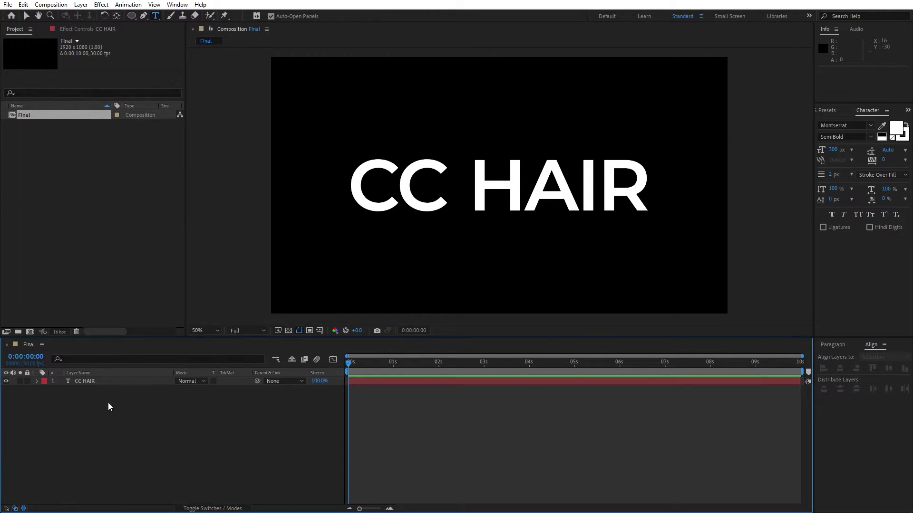
Apply a Fill effect to the CC HAIR layer with a bright blue colour.
click(95, 383)
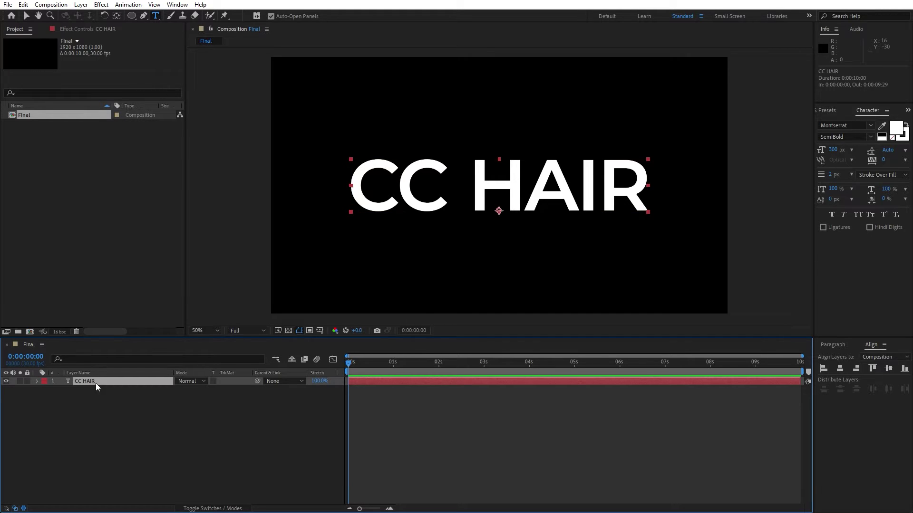
click(831, 109)
click(848, 122)
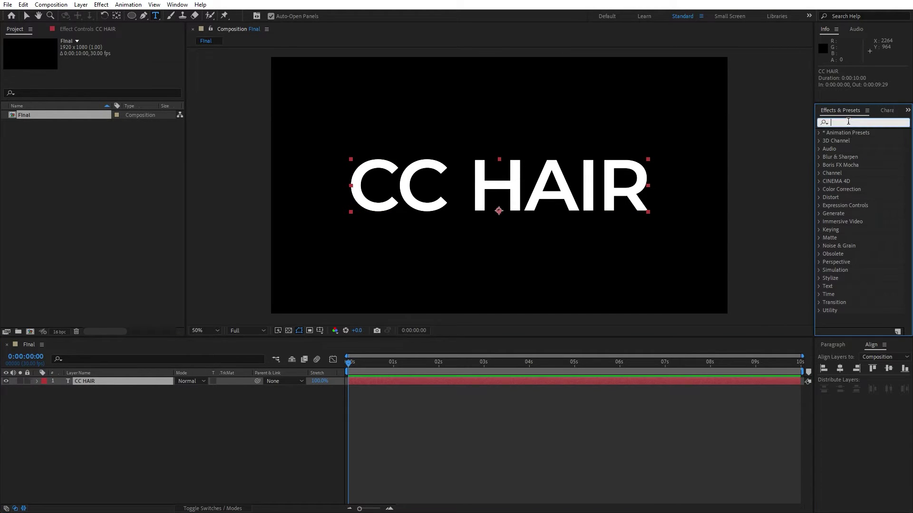
text(fill)
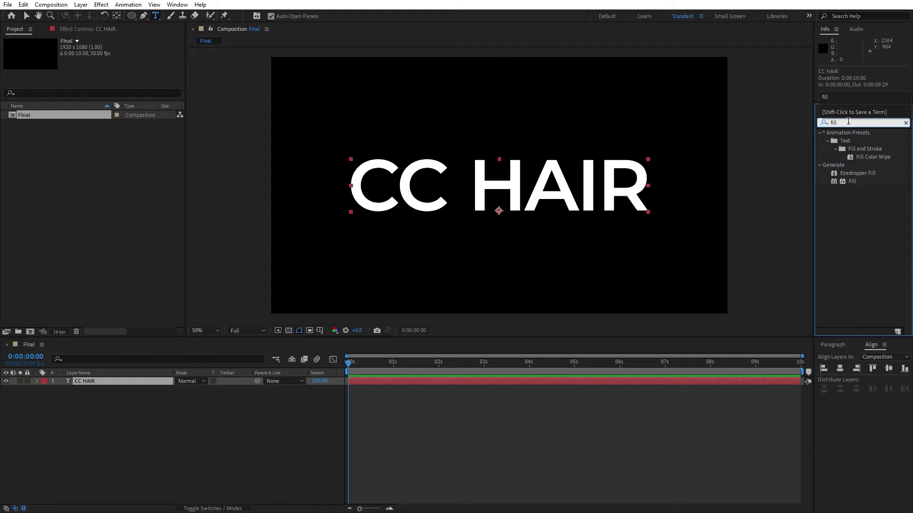
drag(852, 181, 99, 384)
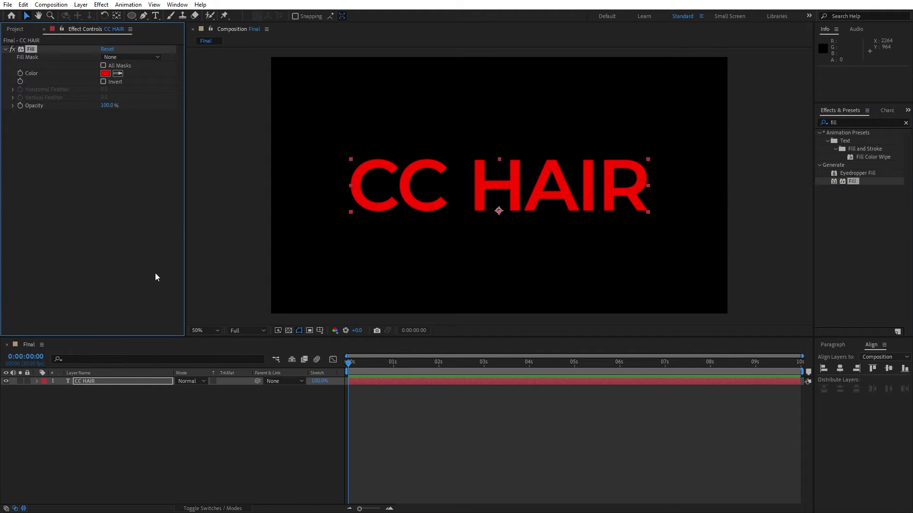
click(105, 73)
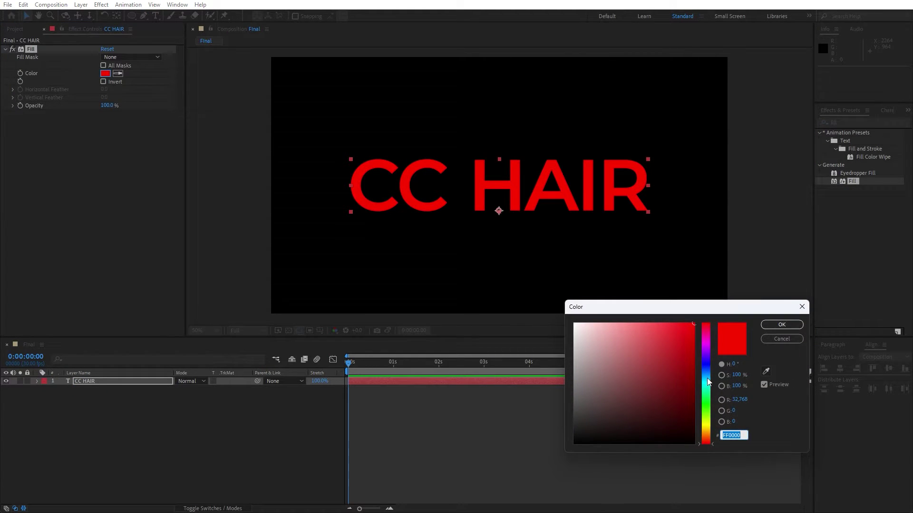
drag(707, 381, 708, 378)
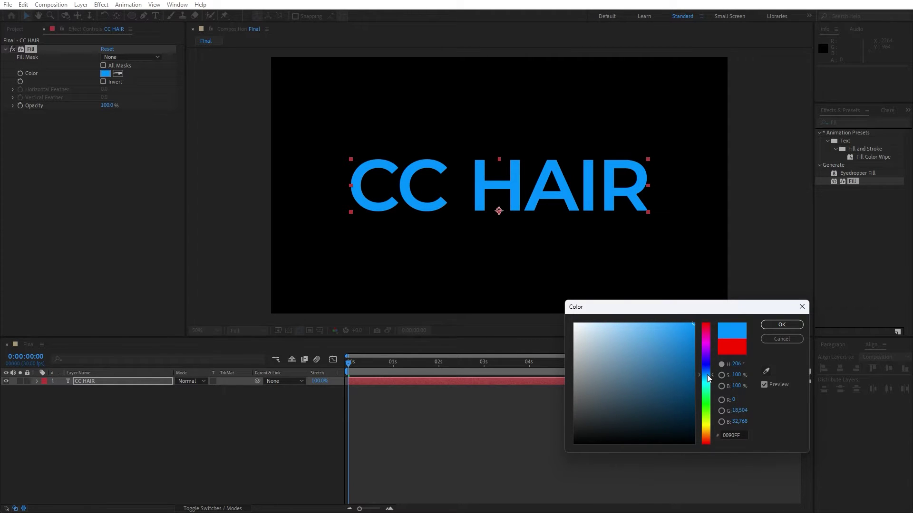
click(781, 325)
Apply the CC Star Burst effect to the CC HAIR layer.
click(844, 123)
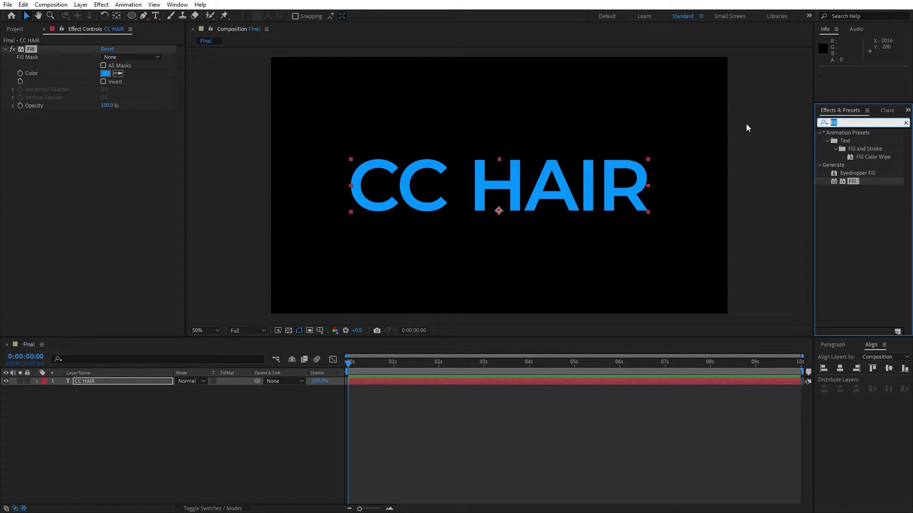
key(BackSpace)
key(BackSpace)
key(BackSpace)
text(star bur)
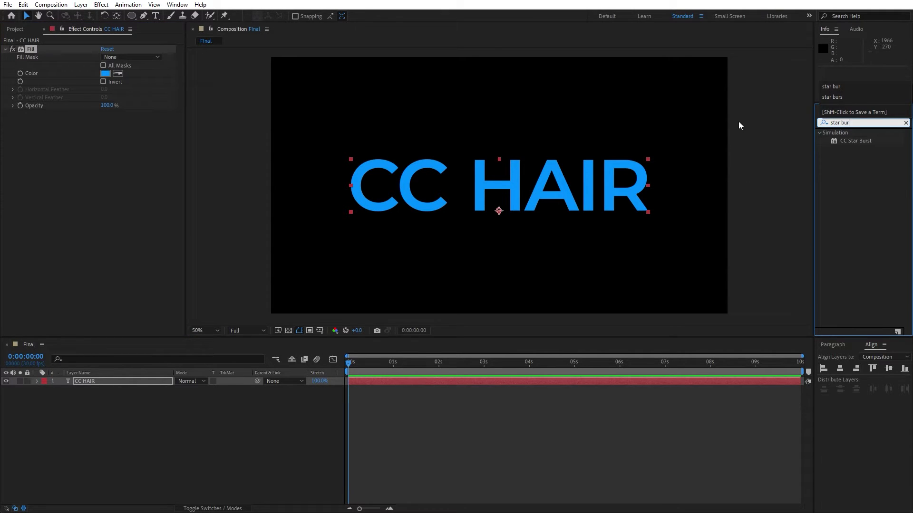
mouse_move(867, 140)
mouse_down()
mouse_move(66, 358)
mouse_move(109, 382)
mouse_up()
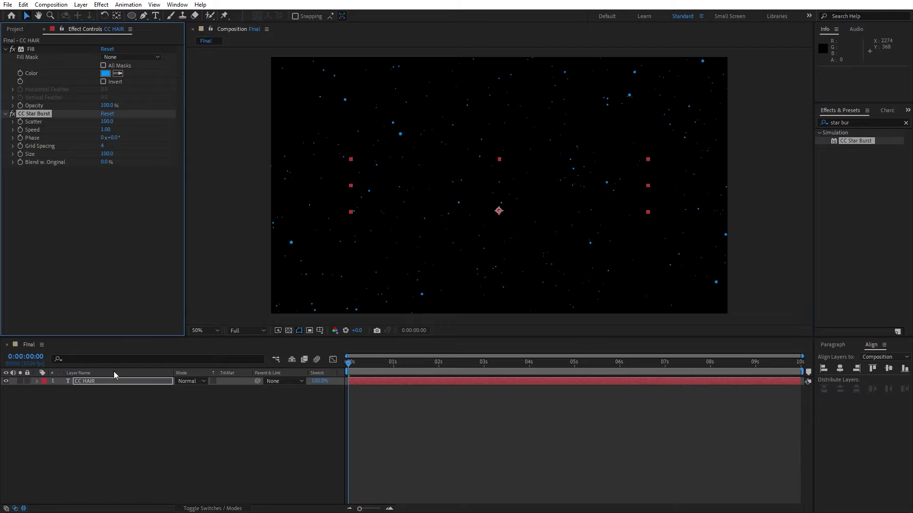
Set Star Burst Speed 0, Scatter -40, Grid Spacing 20 and Size 400.
click(107, 130)
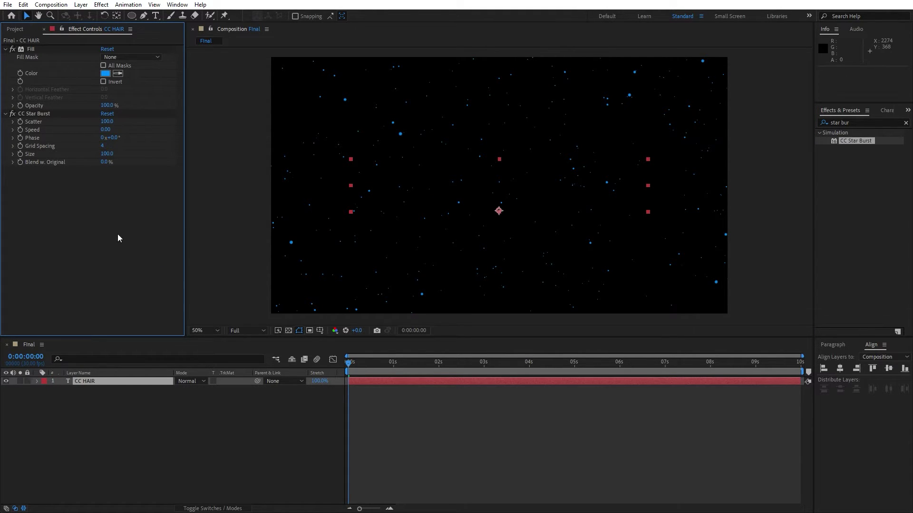
text(0)
click(106, 123)
text(-4)
key(Return)
click(105, 146)
text(20)
key(Return)
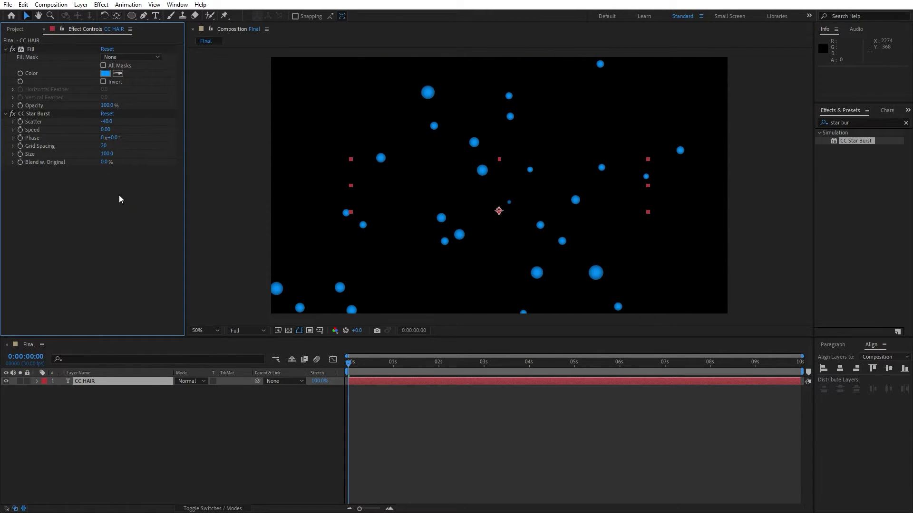
text(400)
key(Return)
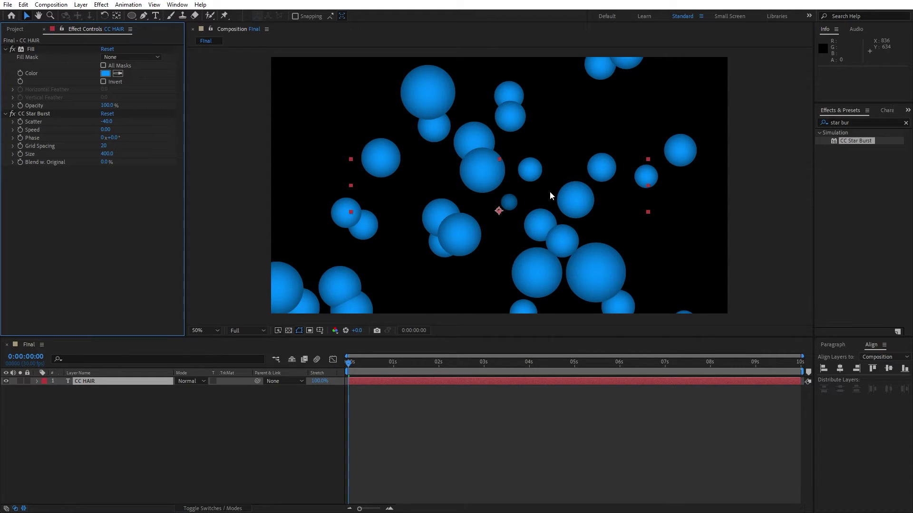
Apply CC Composite to CC HAIR with RGB Only off and Stencil Alpha mode.
click(849, 123)
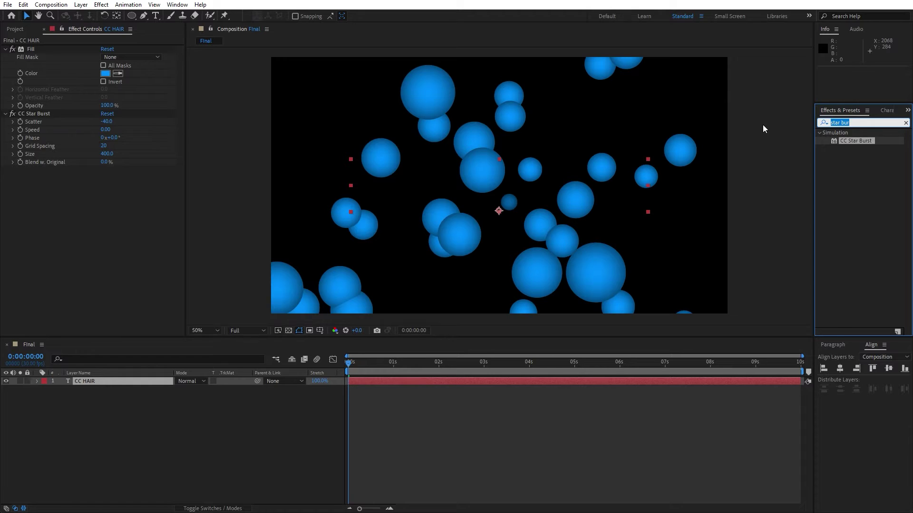
text(cc comp)
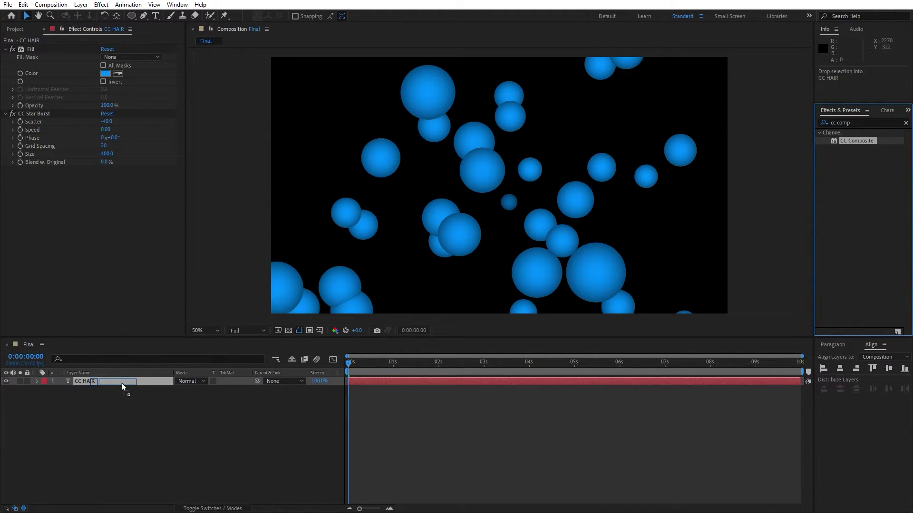
drag(858, 140, 122, 383)
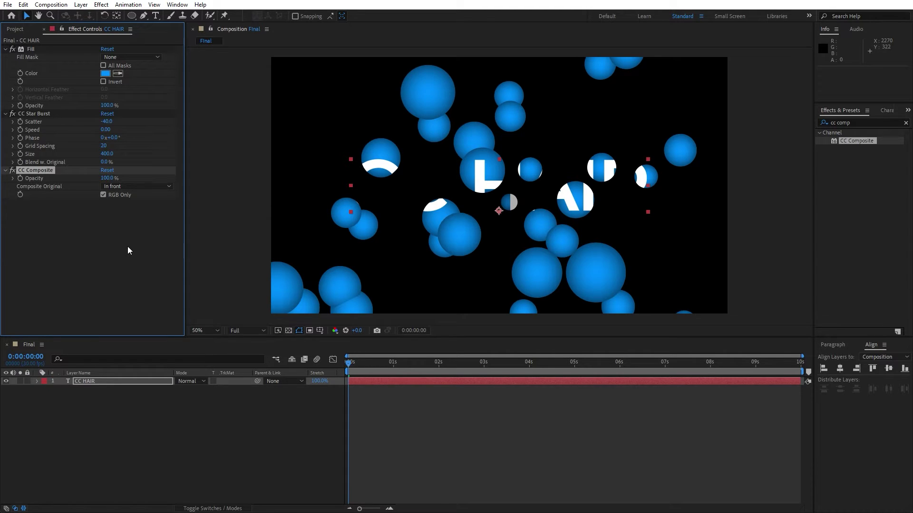
click(103, 194)
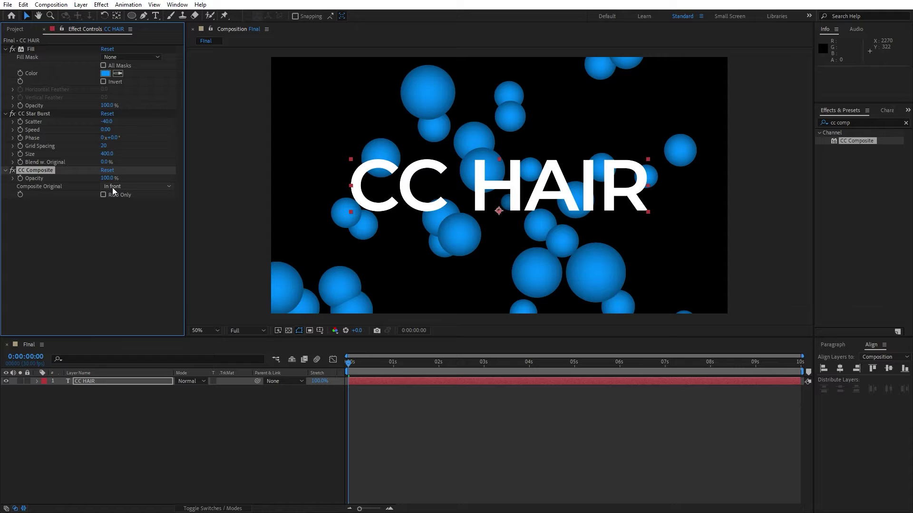
click(116, 186)
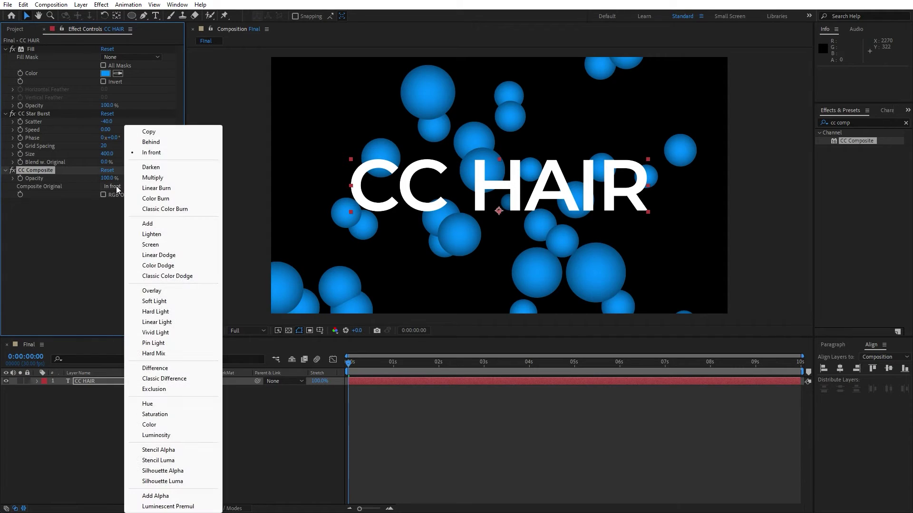
click(178, 451)
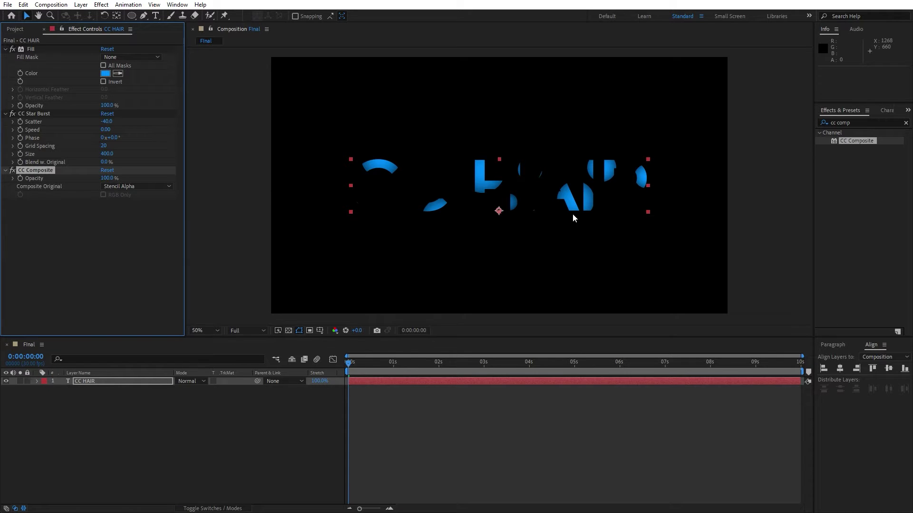
Apply Solid Composite to CC HAIR with the colour set to yellow FCFF00.
click(860, 123)
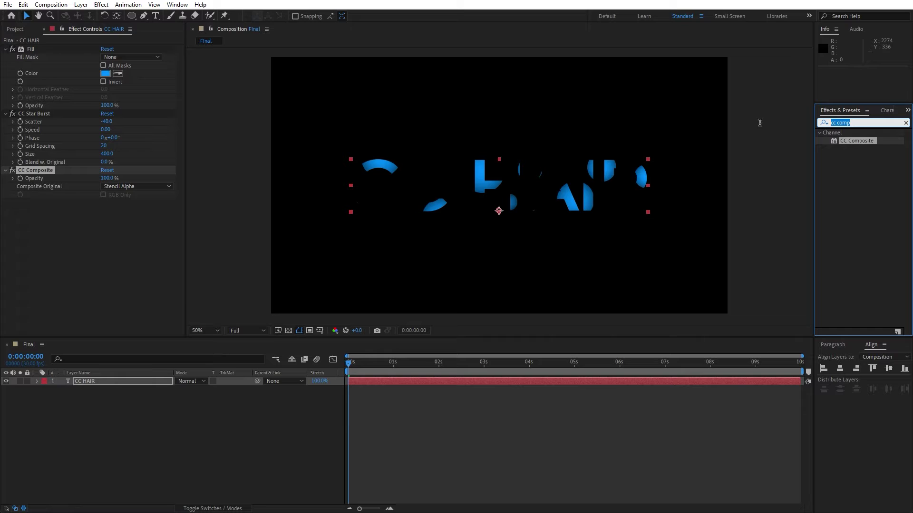
text(solid)
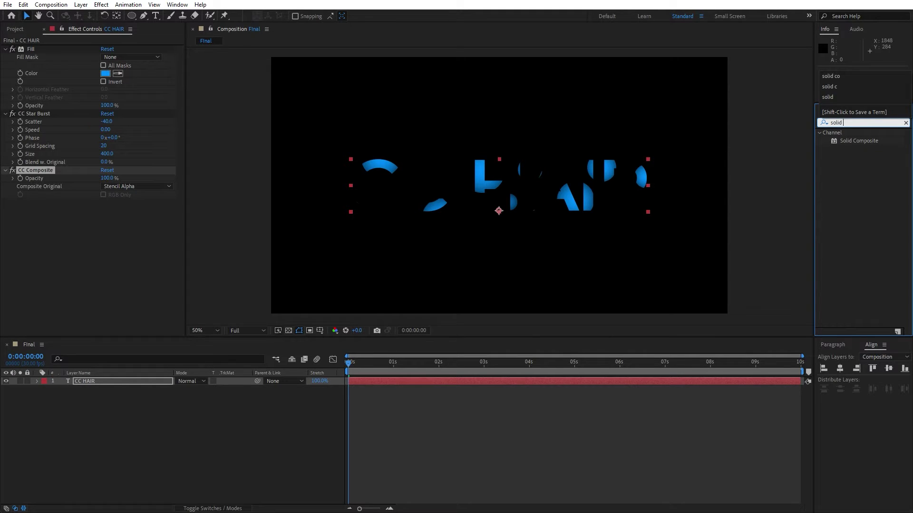
drag(868, 142, 103, 167)
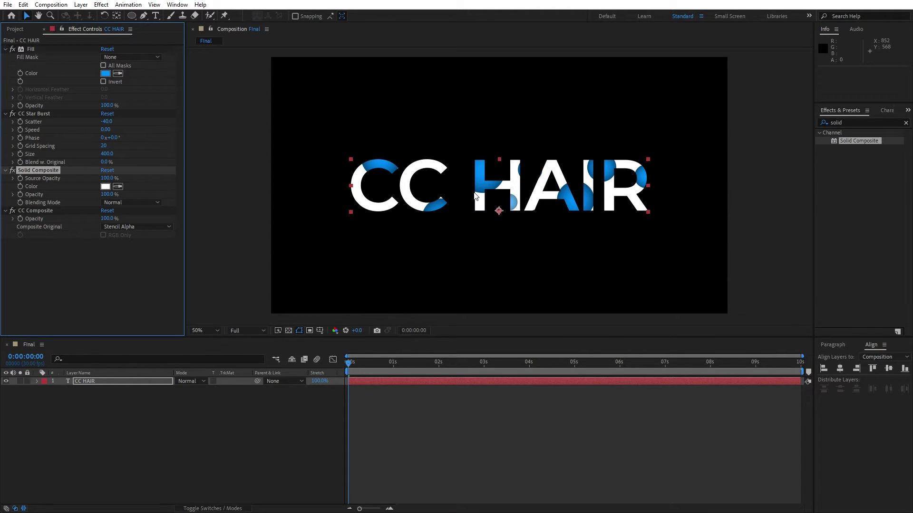
click(105, 187)
drag(705, 442, 706, 425)
click(691, 355)
drag(691, 325, 701, 310)
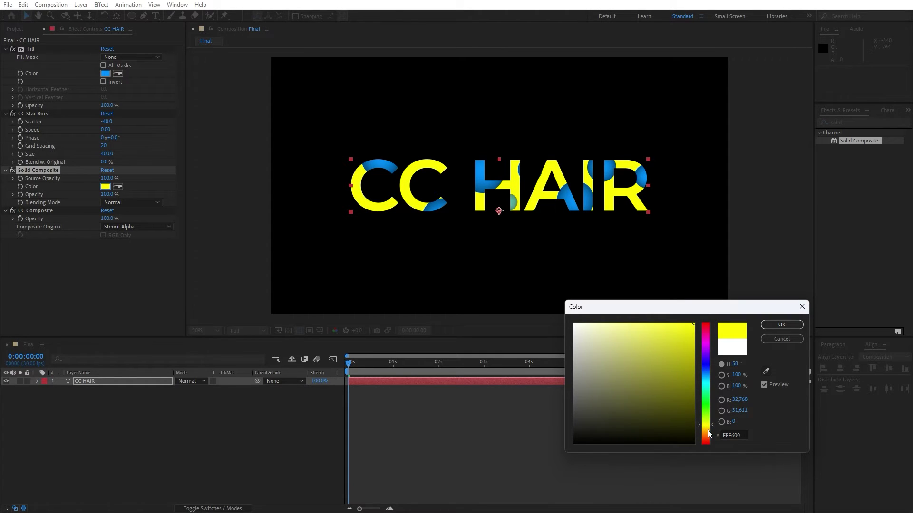
drag(707, 431, 706, 423)
click(783, 326)
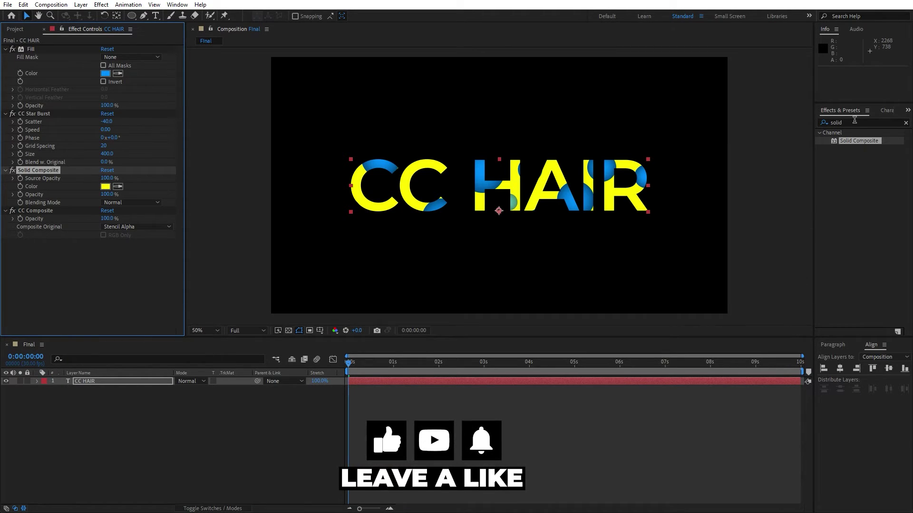
Apply CC Hair to the CC HAIR text with a Length of 10.
key(ctrl+f)
text(cc hair)
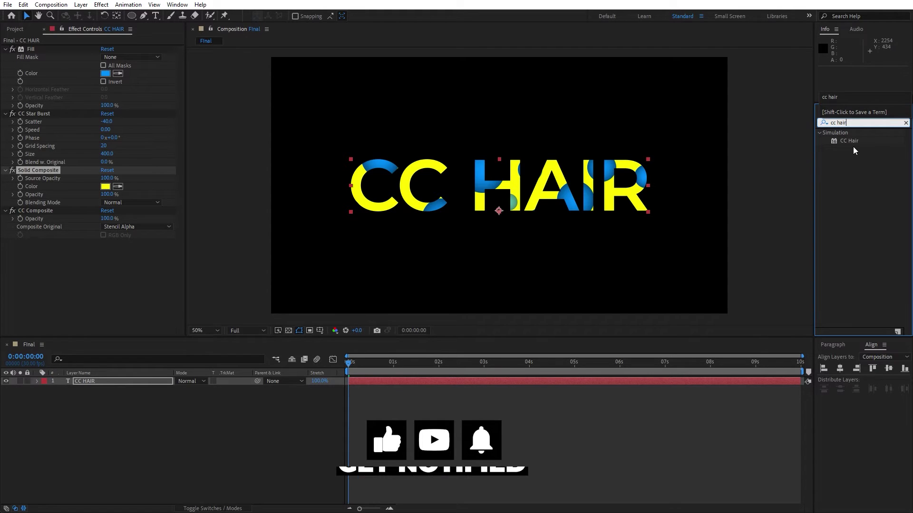
drag(849, 140, 92, 381)
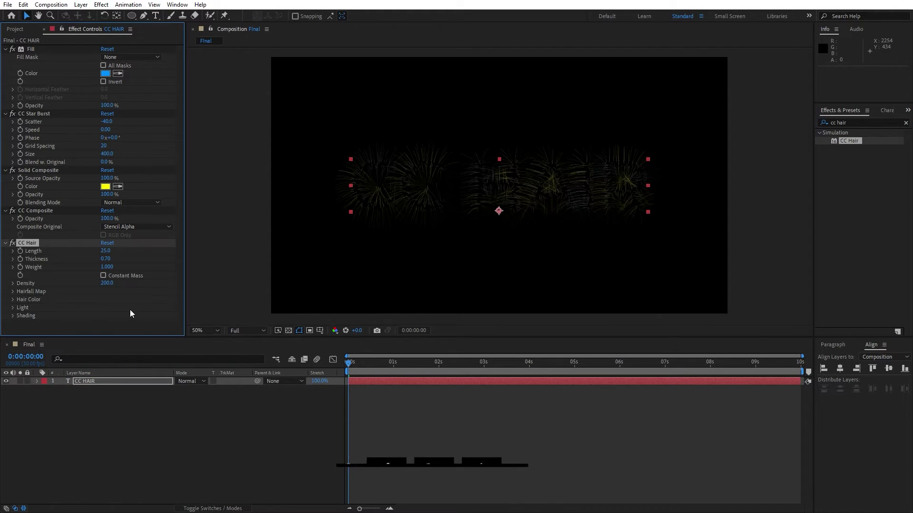
click(105, 251)
text(10)
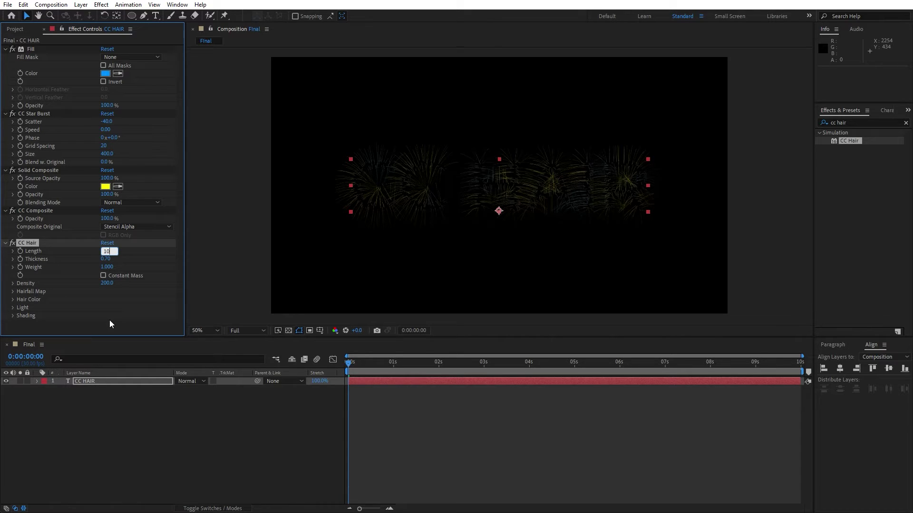
key(Return)
Set hair Thickness 1.5, Weight about 4.98 and Density 1000.
click(105, 259)
text(1)
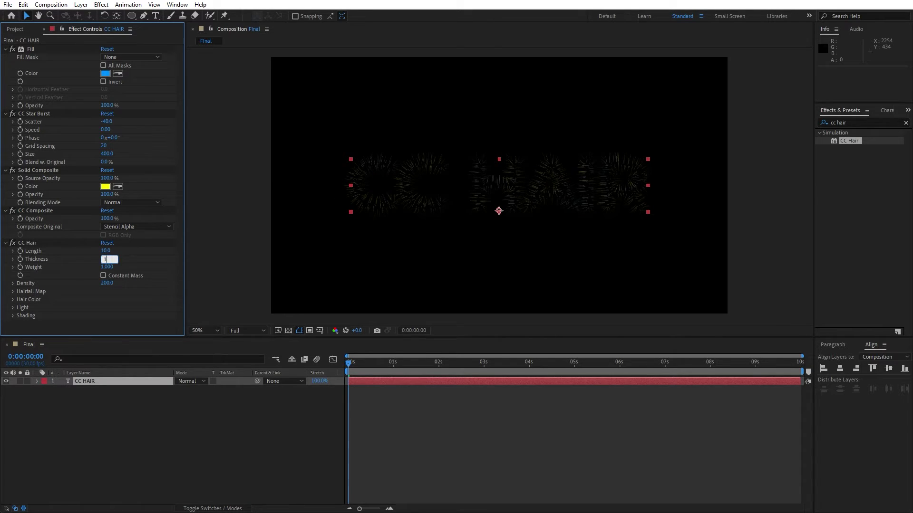
key(Return)
key(Return)
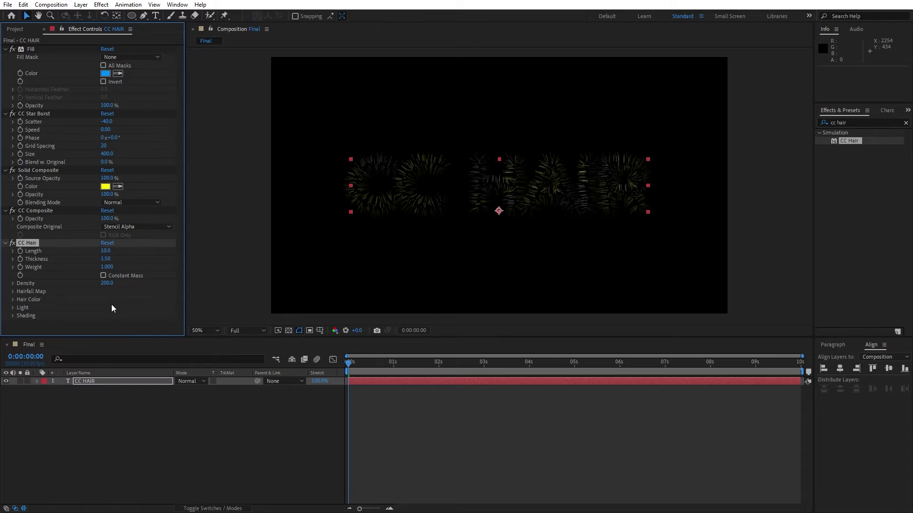
text(3.08)
key(Return)
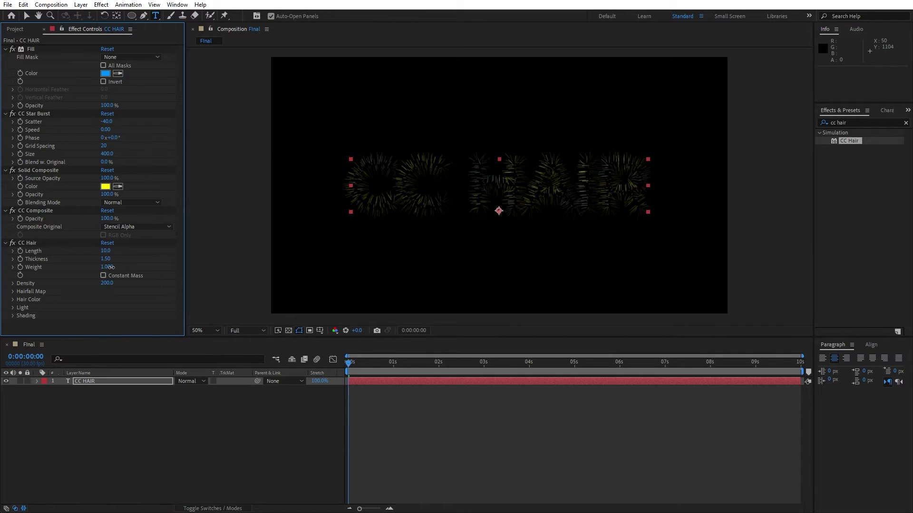
drag(264, 268, 283, 271)
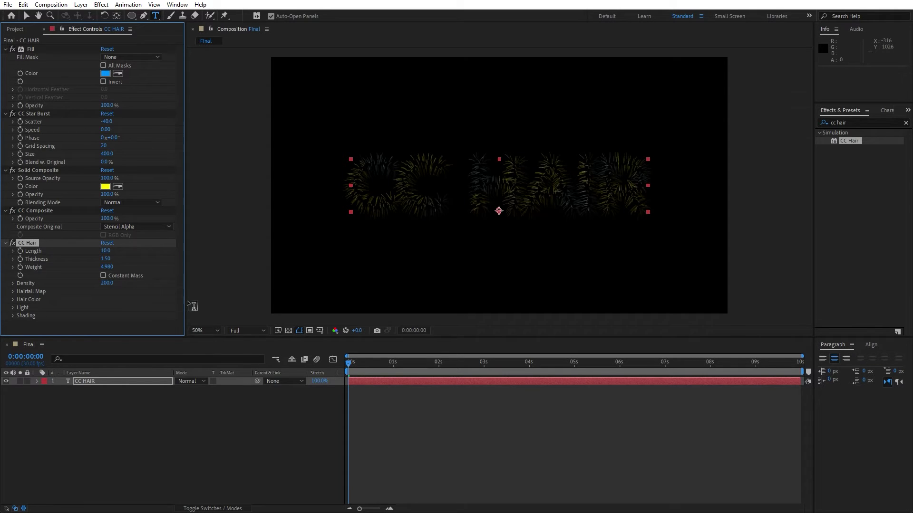
click(106, 284)
text(100)
key(Return)
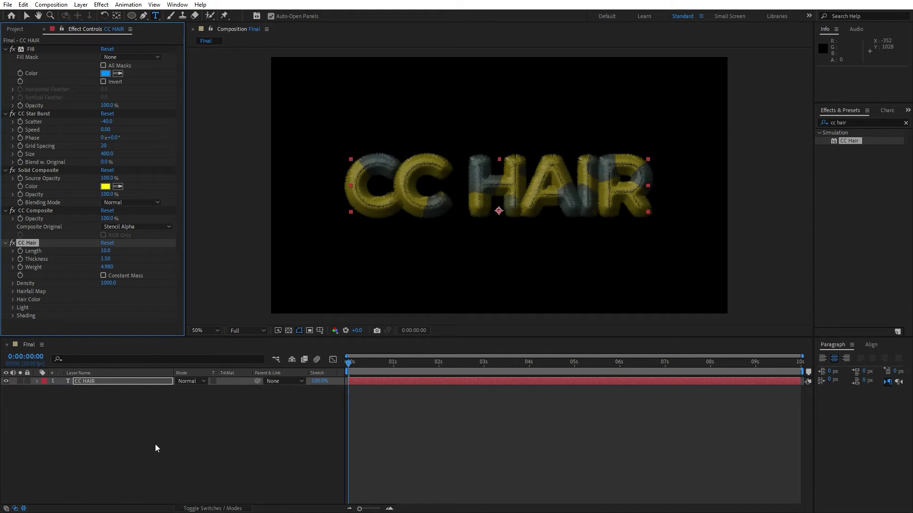
Create a solid named 'FN Map' and place it below the CC HAIR layer.
right_click(174, 441)
click(307, 351)
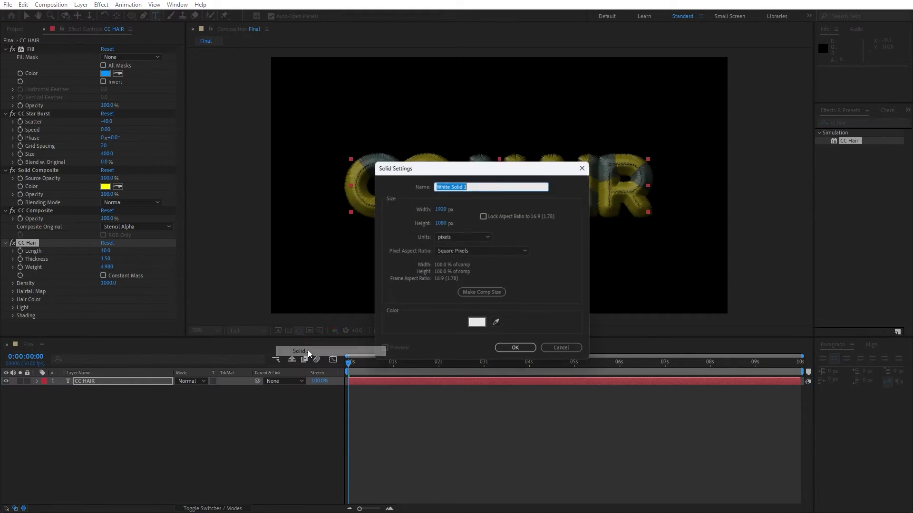
text(FN M)
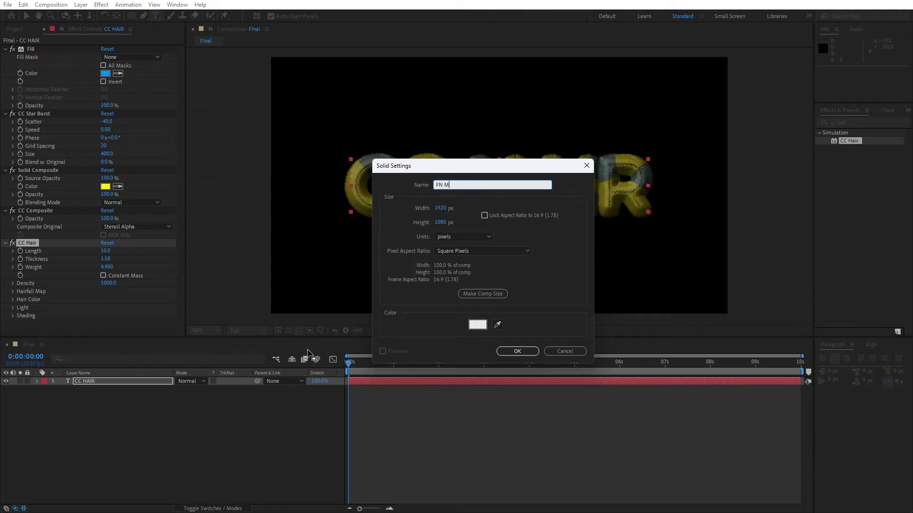
text(at)
click(518, 352)
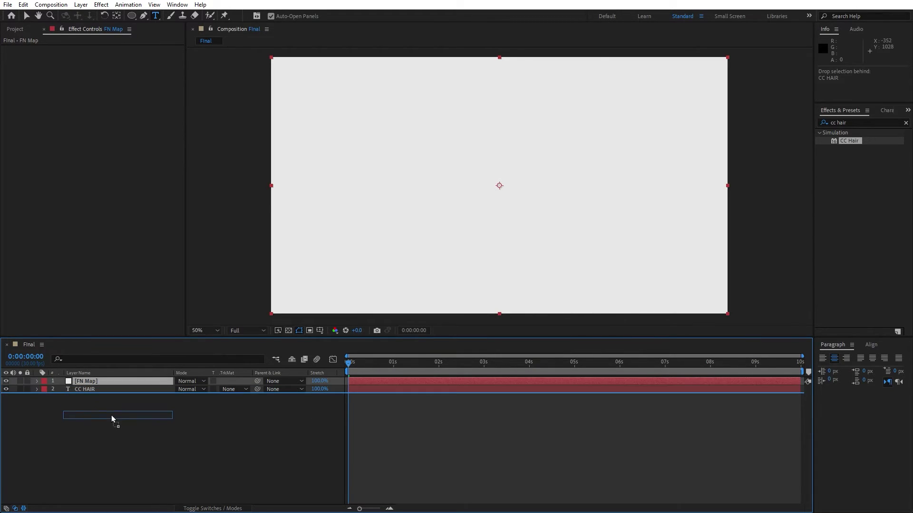
drag(112, 380, 111, 415)
Apply Fractal Noise to FN Map with Dynamic Twist type and Brightness about -36.
click(868, 119)
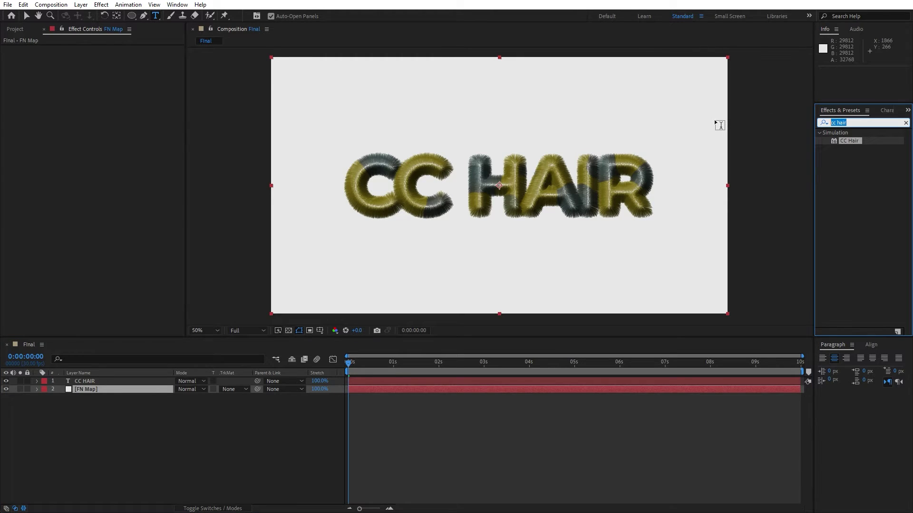
key(BackSpace)
text(fractal)
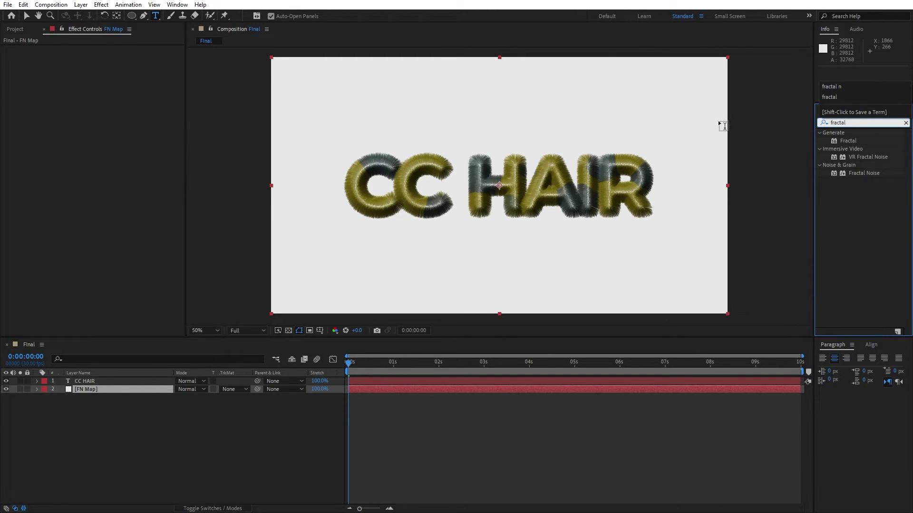
drag(864, 173, 130, 393)
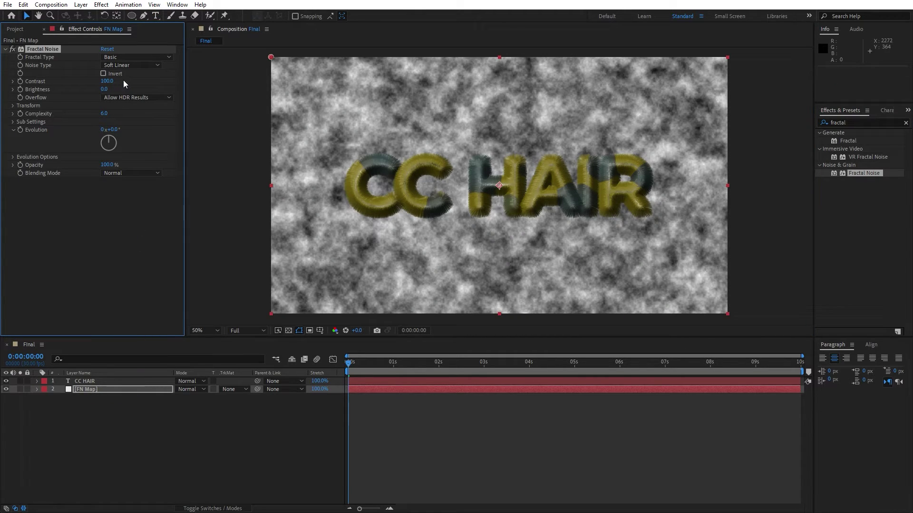
click(119, 58)
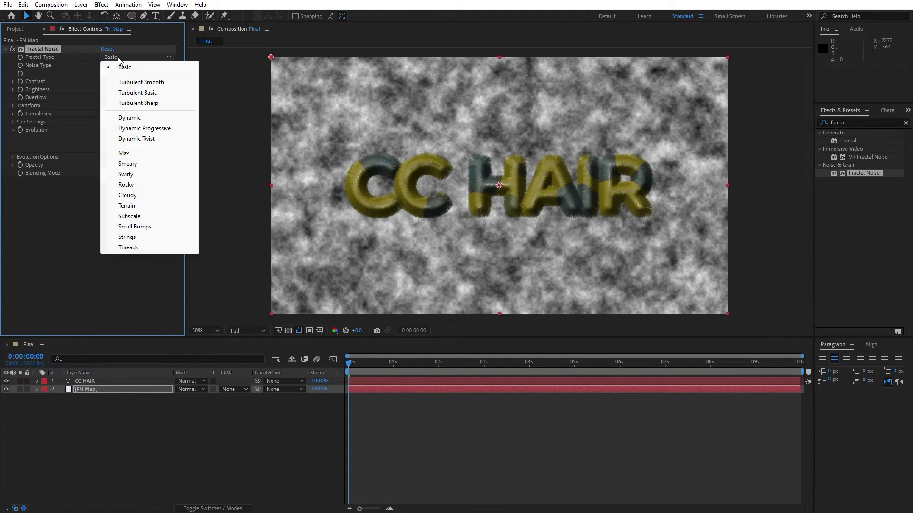
click(161, 138)
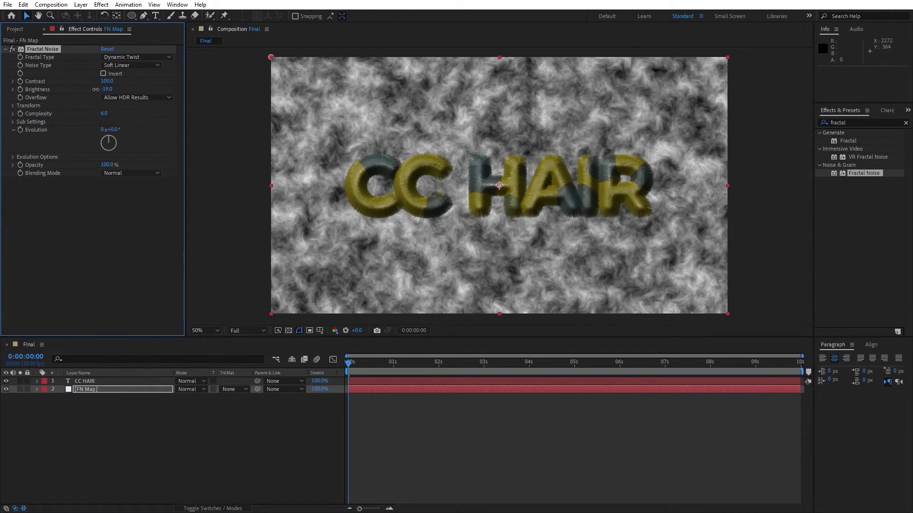
drag(96, 90, 90, 90)
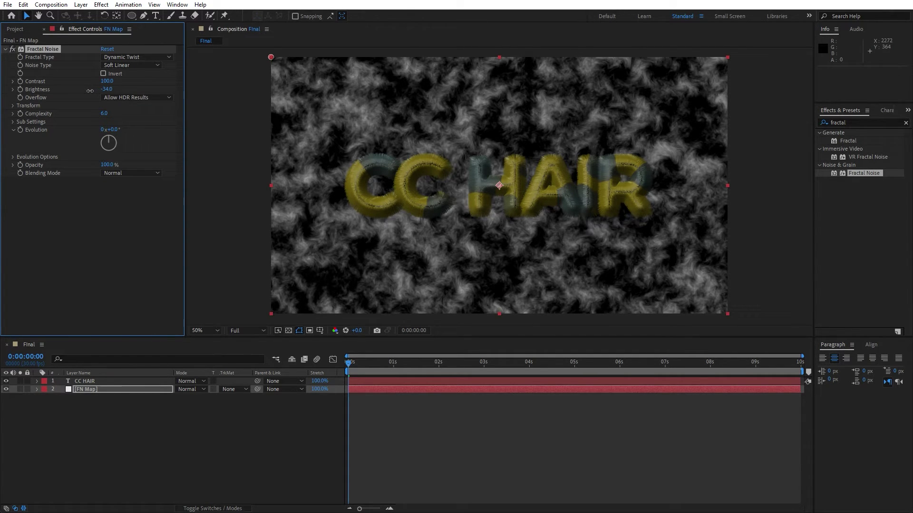
click(89, 423)
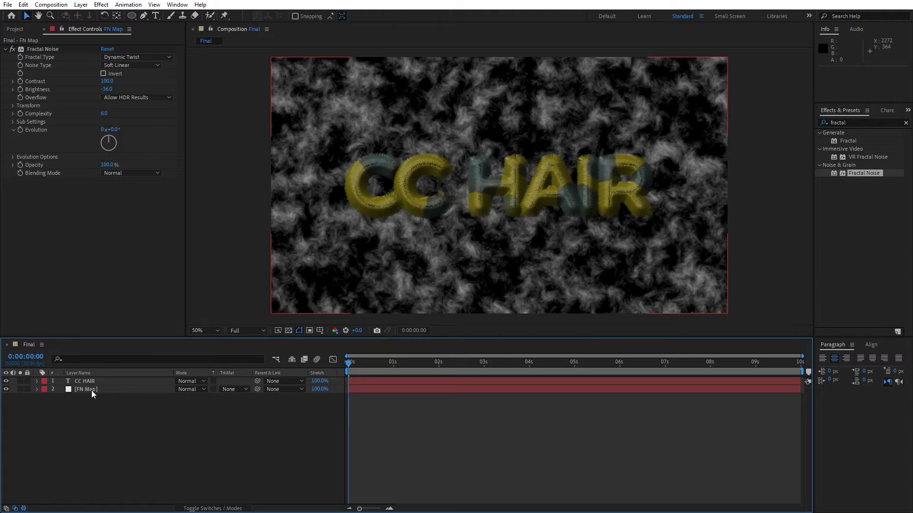
Hide FN Map and set the CC Hair Hairfall Map layer to FN Map, Effects & Masks.
click(7, 390)
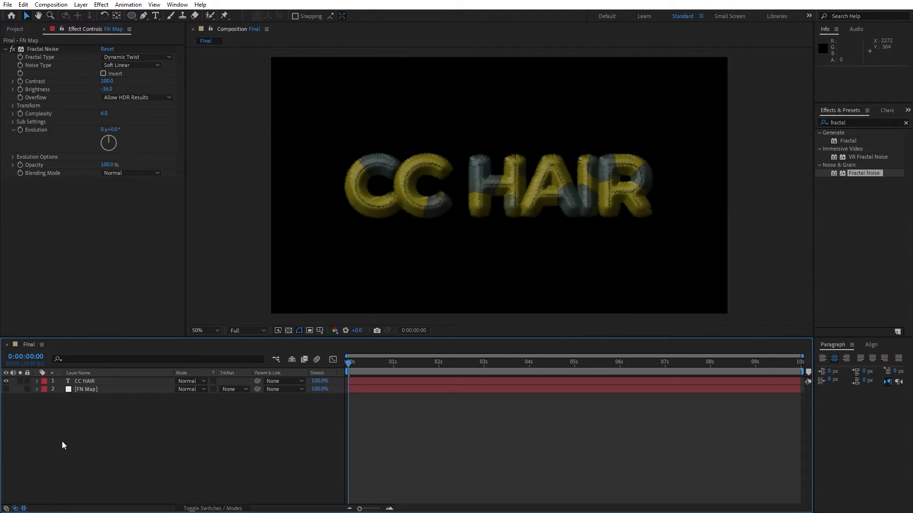
click(89, 381)
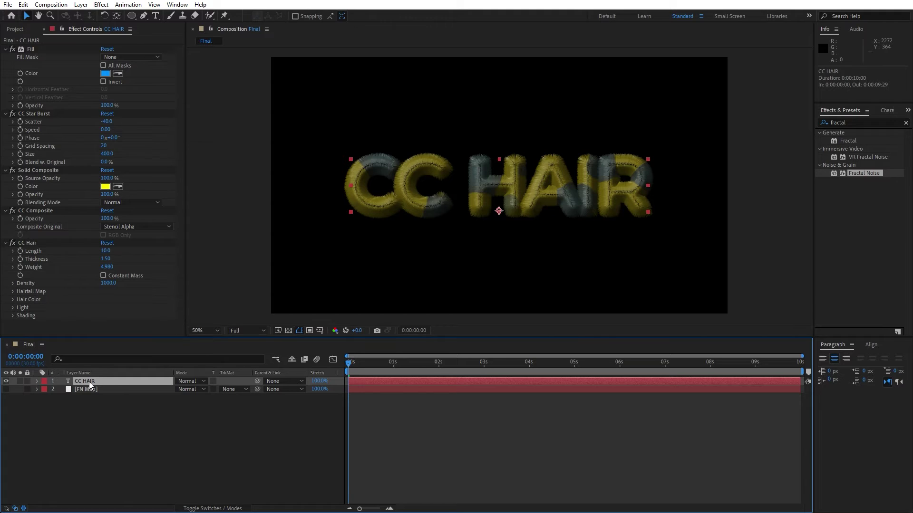
click(12, 292)
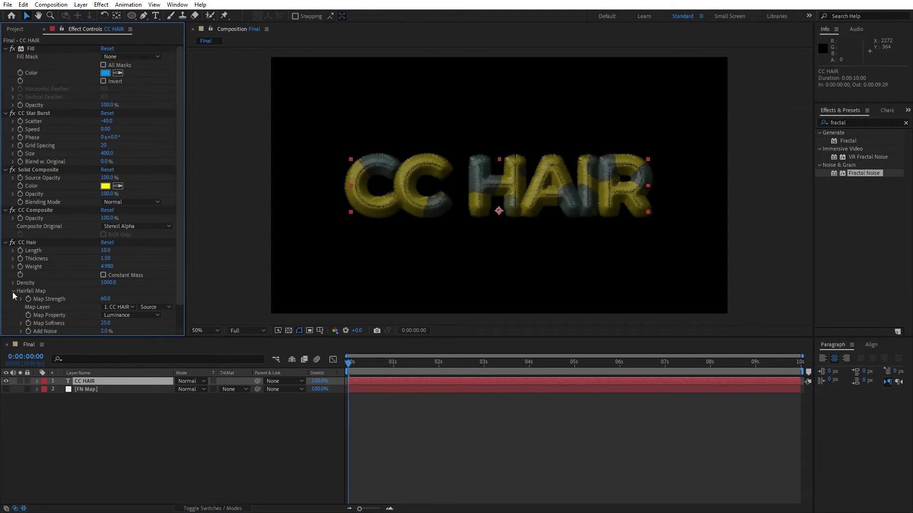
click(105, 308)
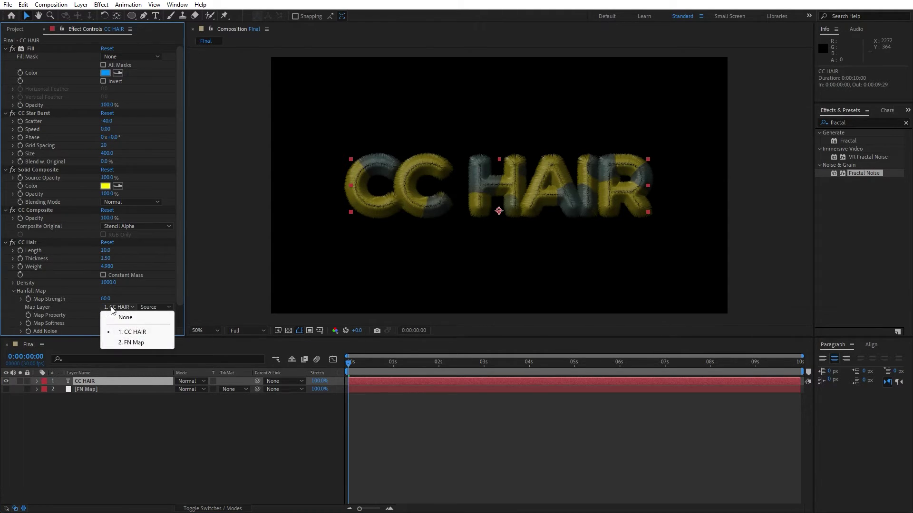
click(130, 343)
click(149, 307)
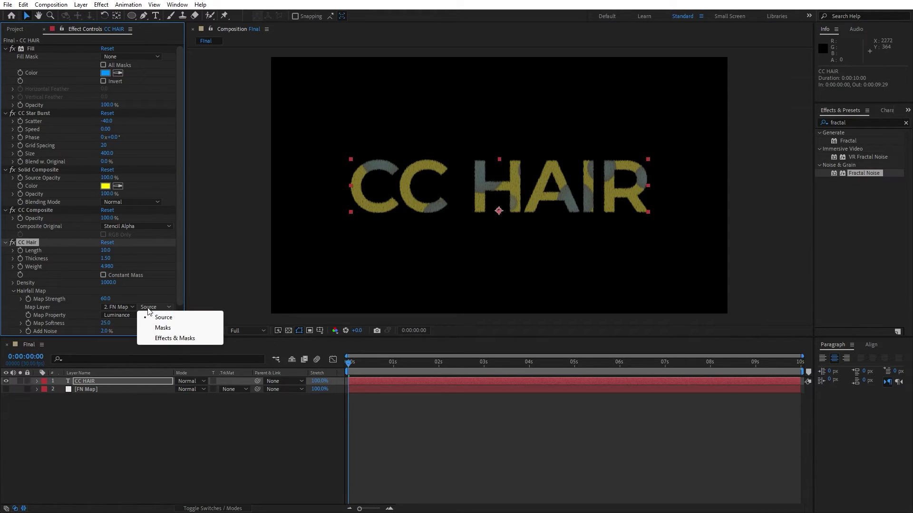
click(174, 338)
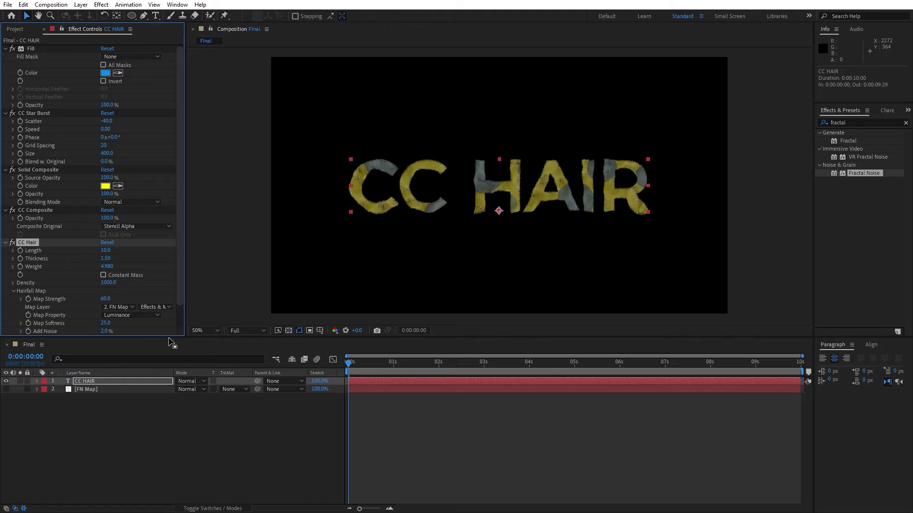
scroll(114, 311, down, 1)
Set Map Strength 50, Map Softness 10 and Add Noise 50%.
click(106, 278)
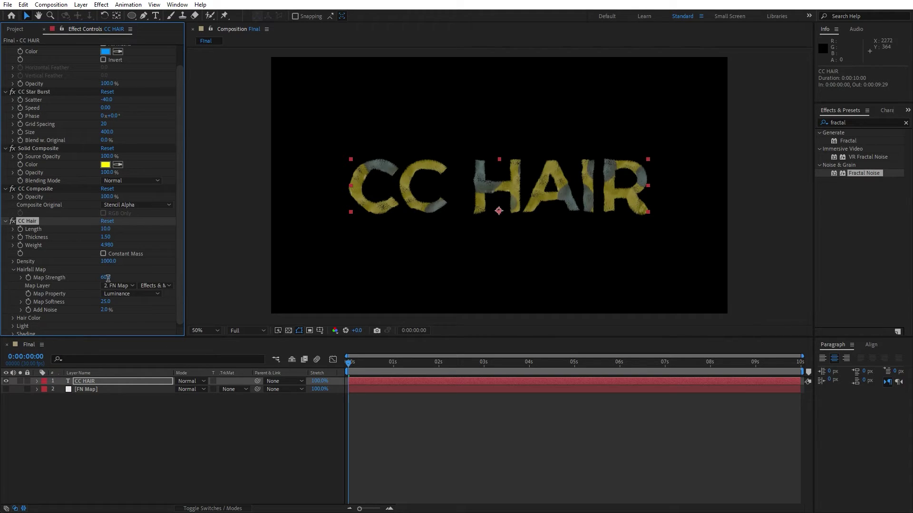
text(50)
click(108, 426)
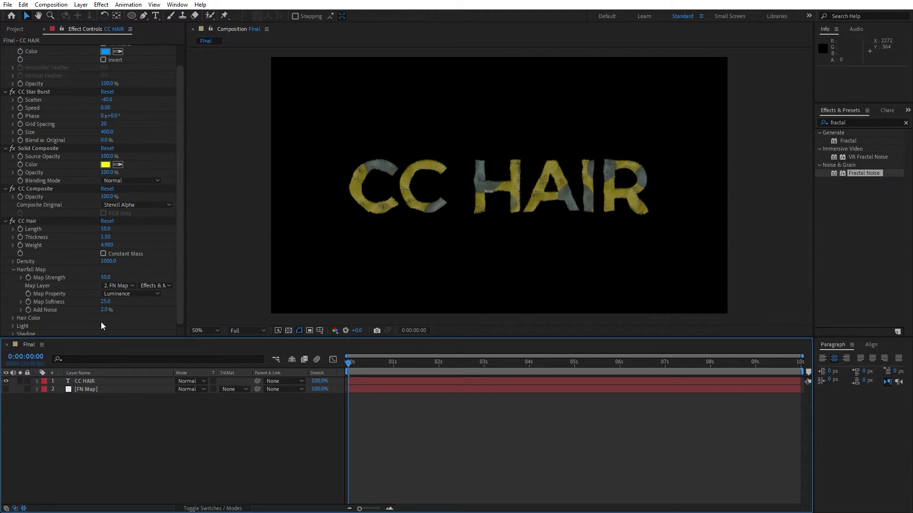
click(106, 301)
text(10)
click(108, 432)
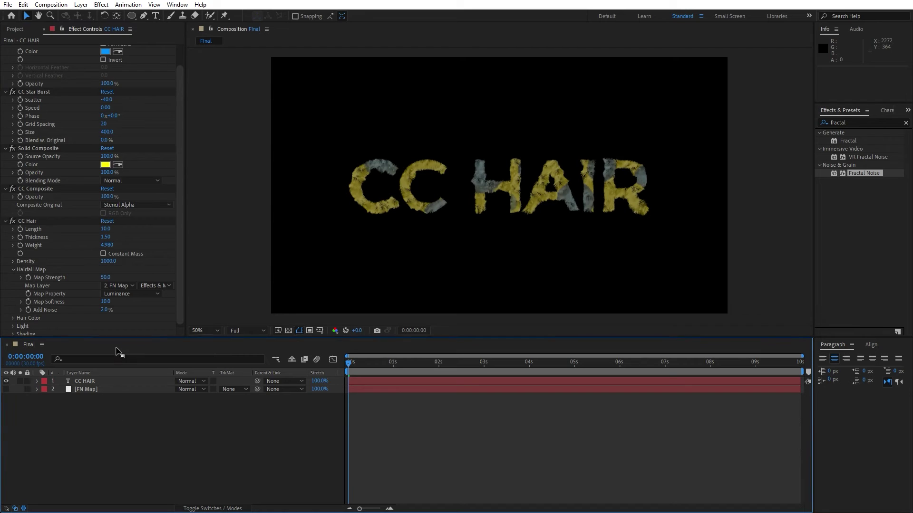
drag(104, 311, 132, 317)
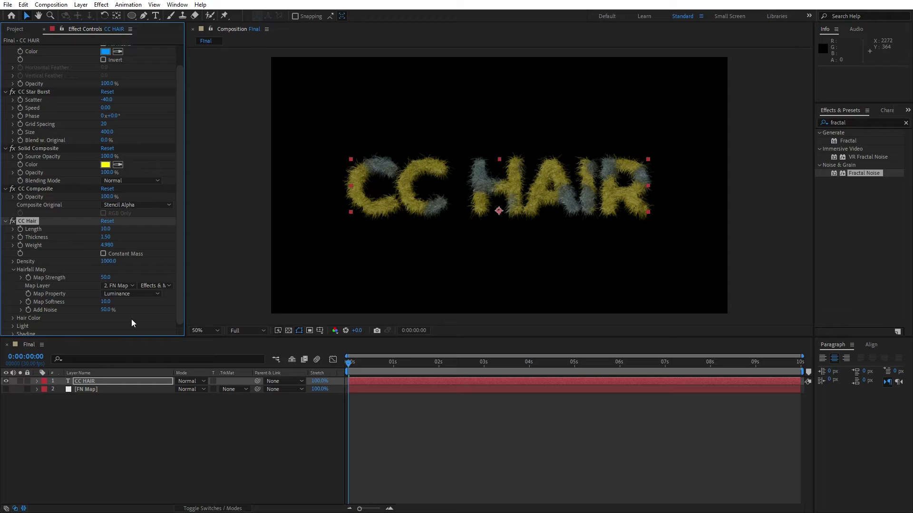
Set CC Hair Color Inheritance to 100%, then try a magenta fill and a Scatter tweak, keeping neither.
click(12, 320)
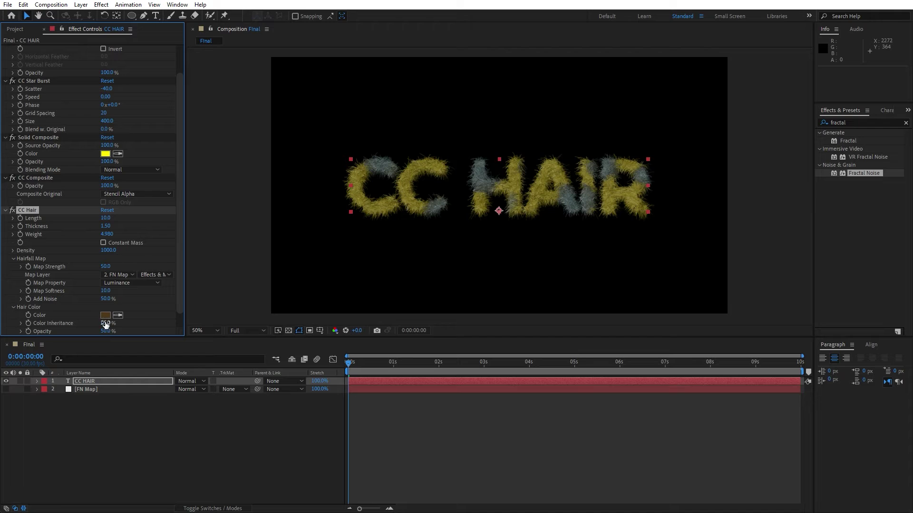
mouse_move(106, 317)
mouse_down()
mouse_move(141, 322)
mouse_move(163, 315)
mouse_up()
scroll(105, 319, down, 1)
scroll(132, 309, up, 2)
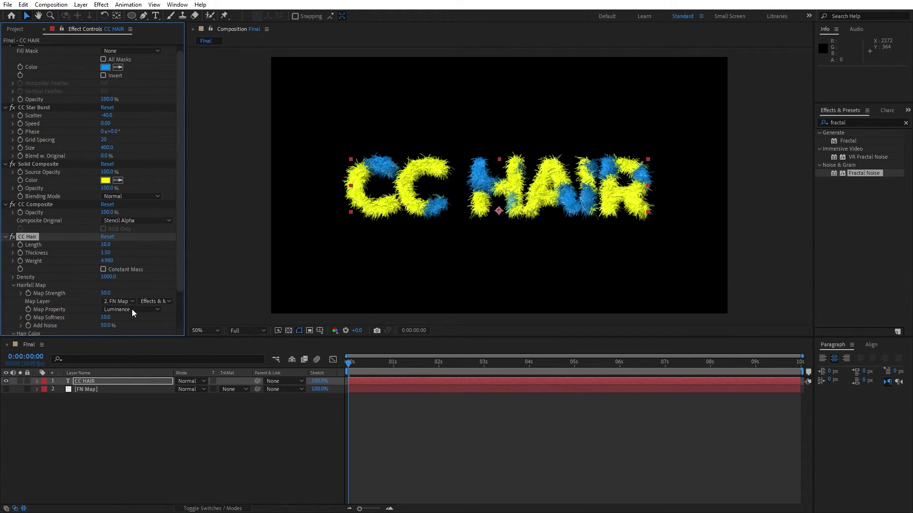
scroll(125, 143, up, 1)
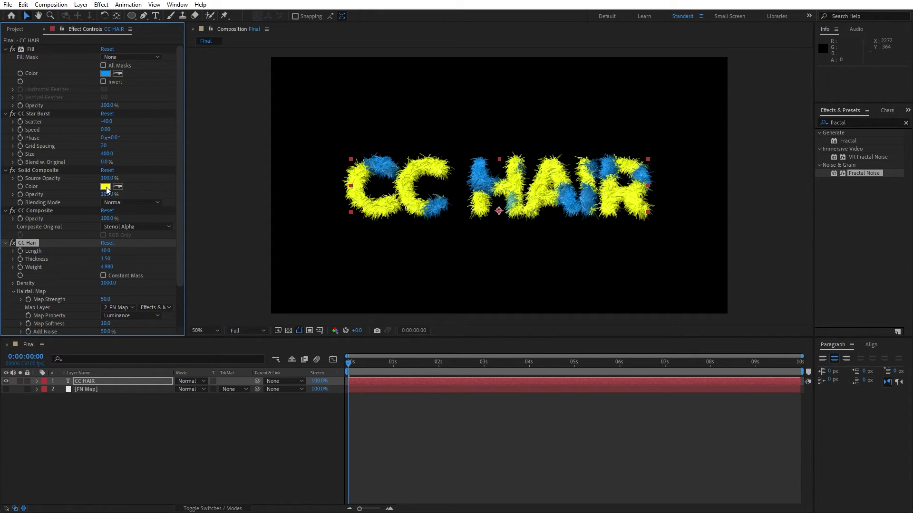
click(106, 74)
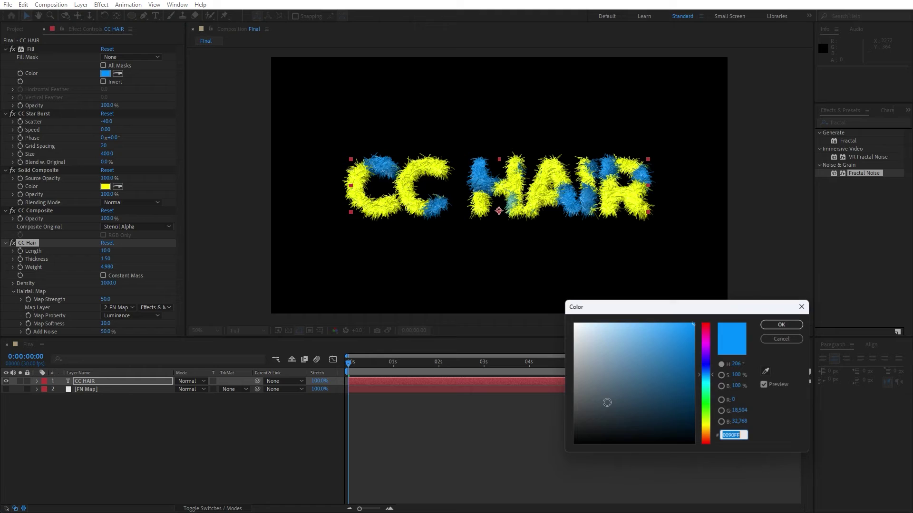
click(705, 340)
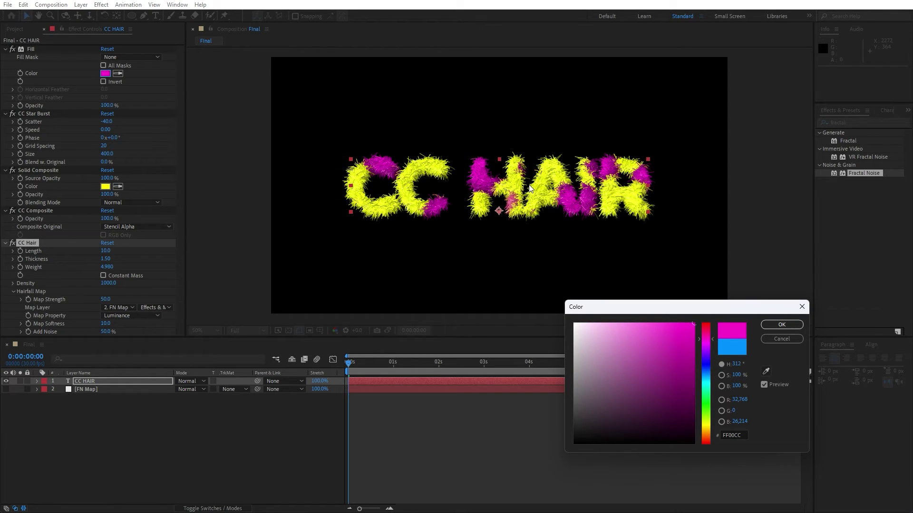
click(782, 340)
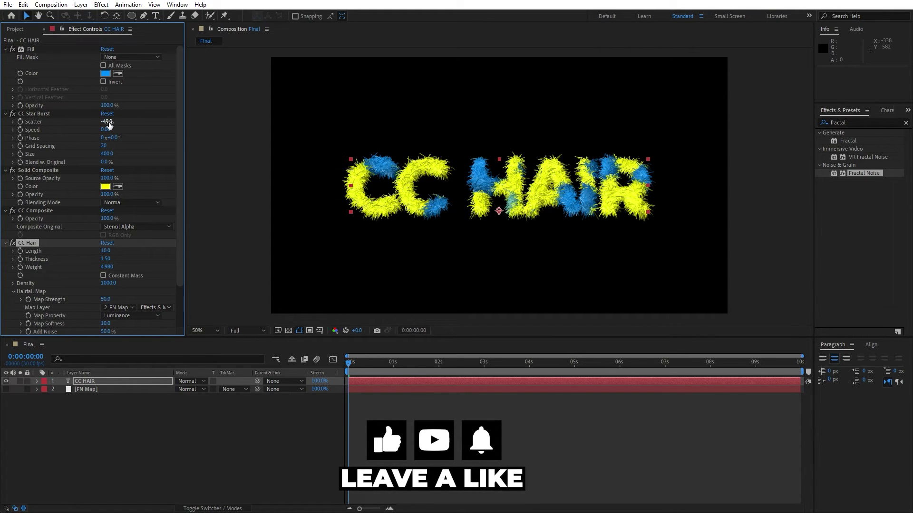
drag(105, 123, 107, 124)
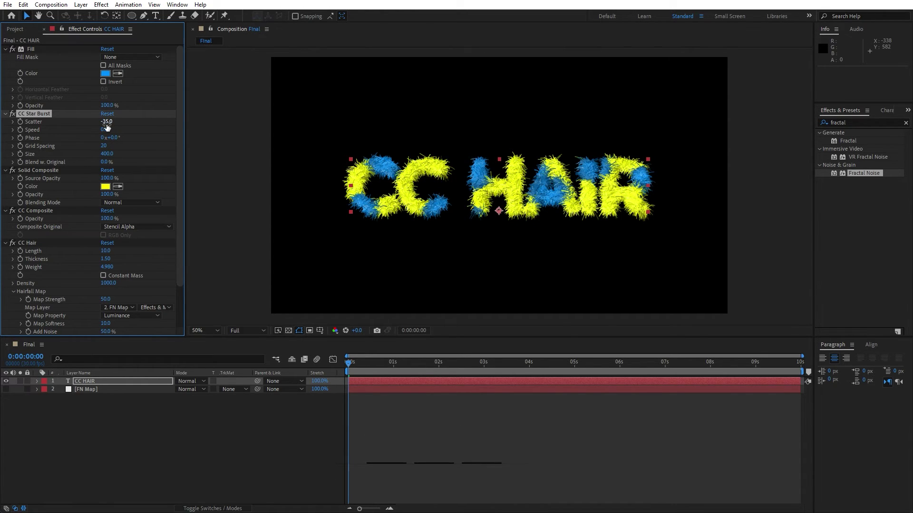
key(ctrl+y)
Keyframe FN Map's Evolution to 4 revolutions at the last frame and preview the moving hair.
click(563, 350)
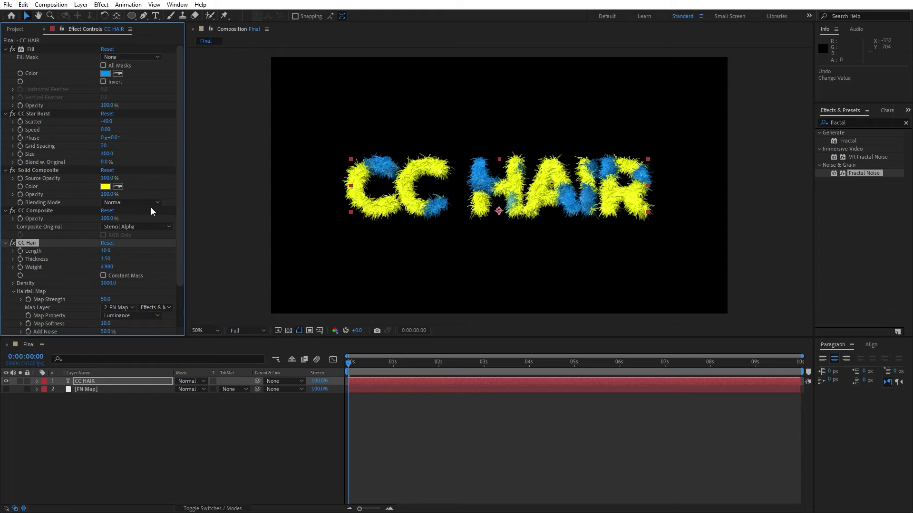
scroll(150, 207, down, 3)
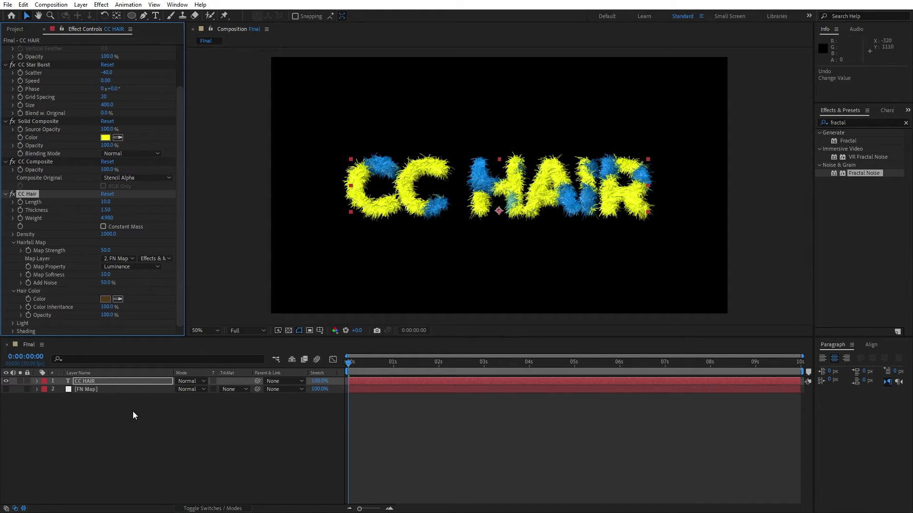
click(87, 391)
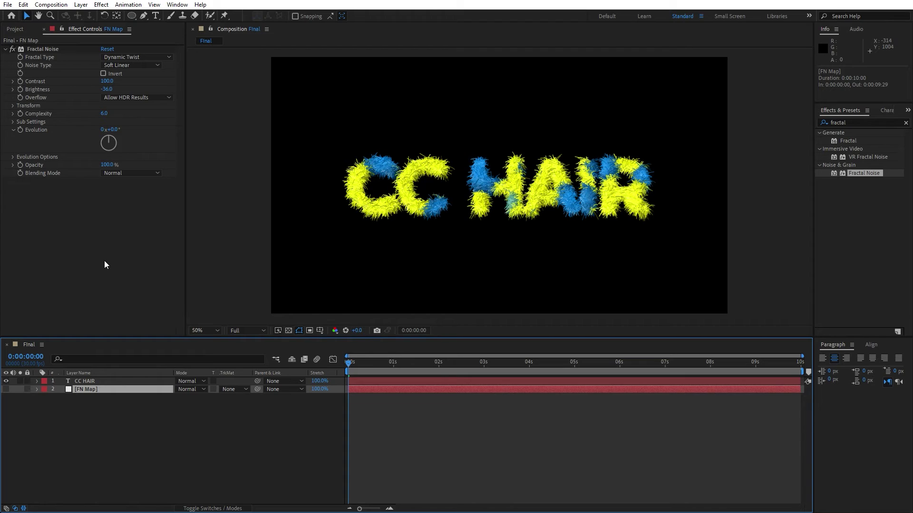
click(20, 131)
drag(366, 374, 806, 366)
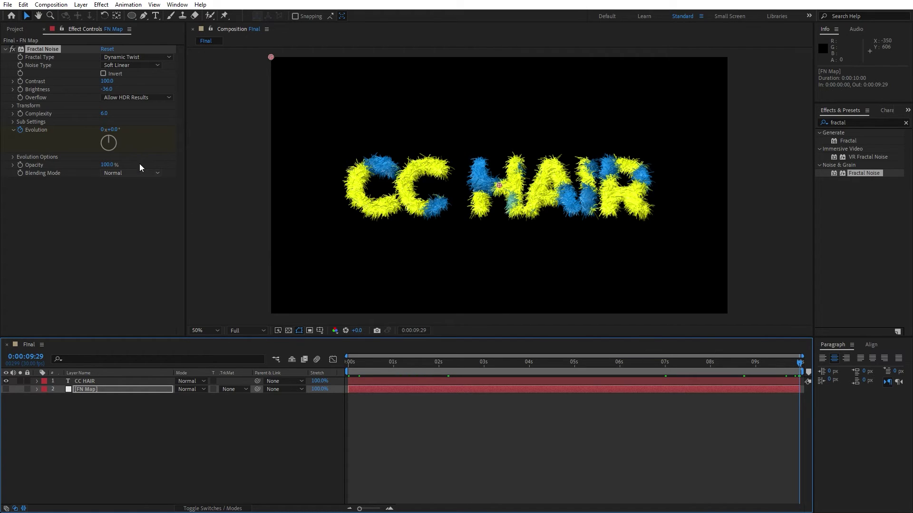
text(4)
key(Return)
click(184, 483)
key(space)
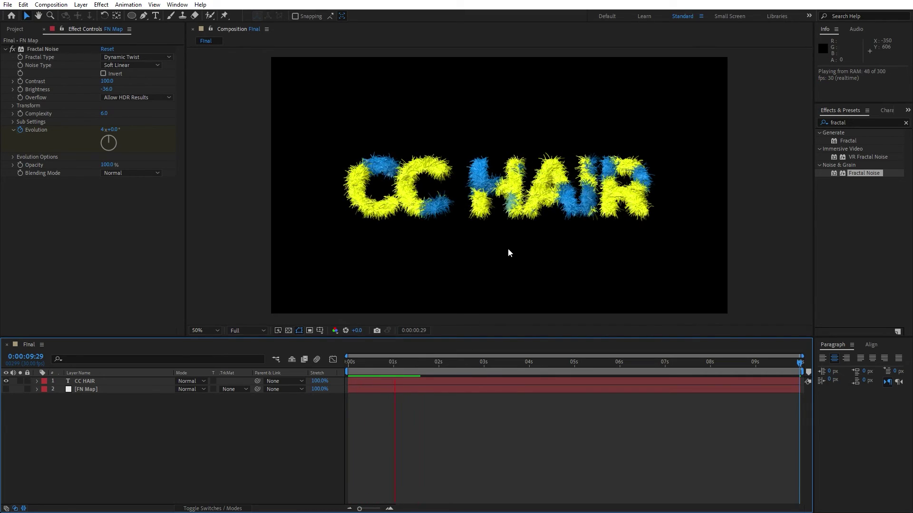
Set CC Hair's Light Direction to -45° and expand the Shading settings.
click(101, 416)
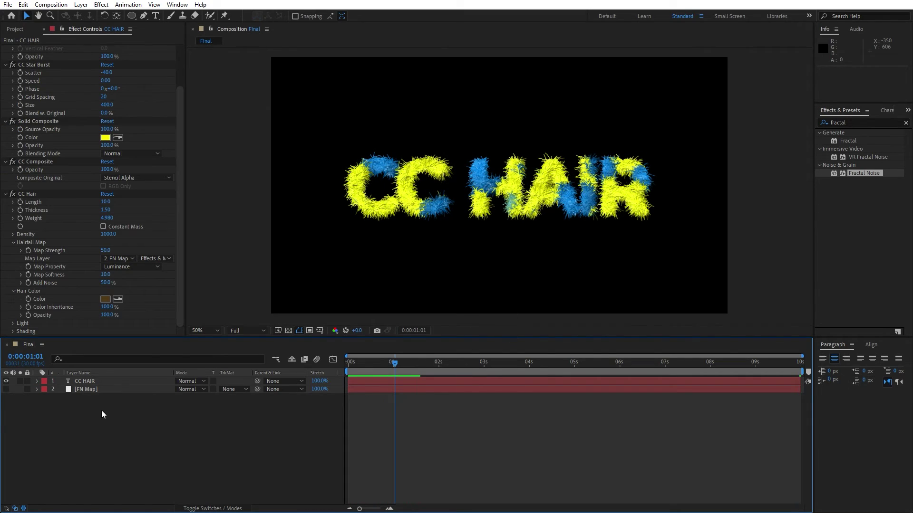
click(13, 325)
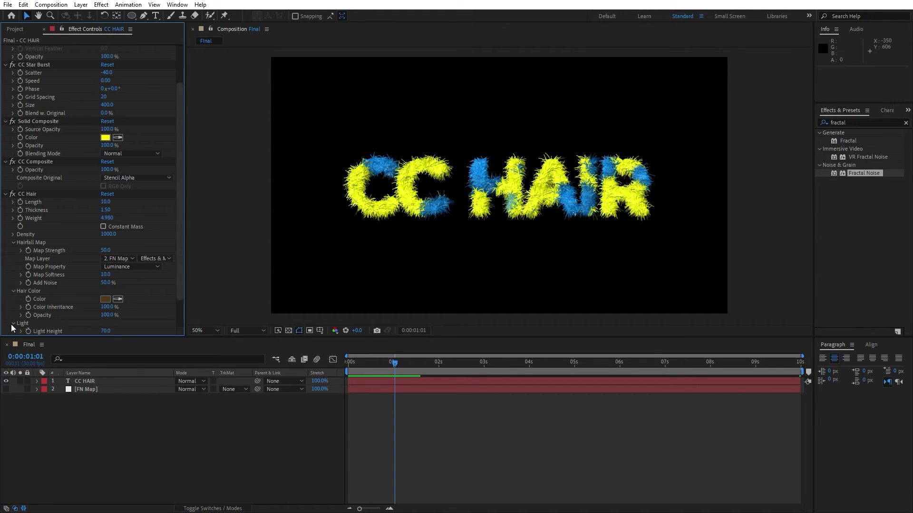
mouse_move(109, 322)
mouse_down()
mouse_move(116, 326)
mouse_move(99, 311)
mouse_move(125, 310)
mouse_up()
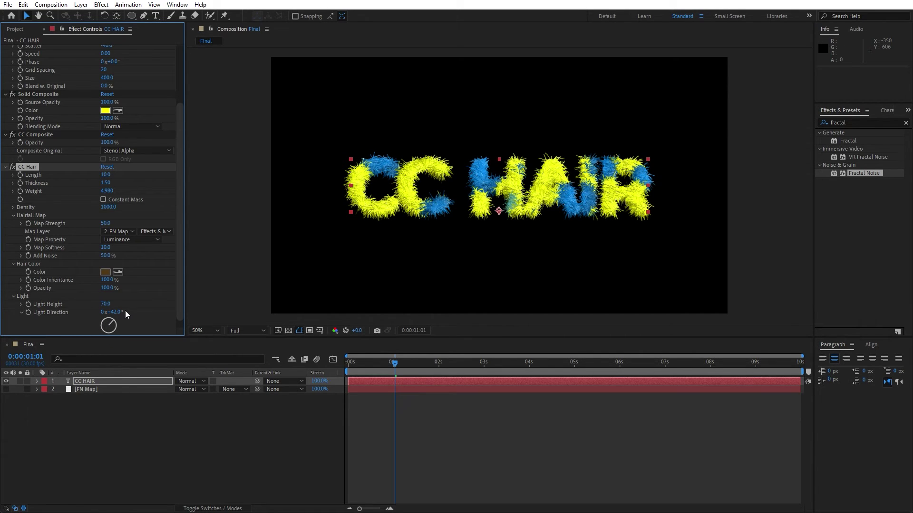
key(ctrl+shift+a)
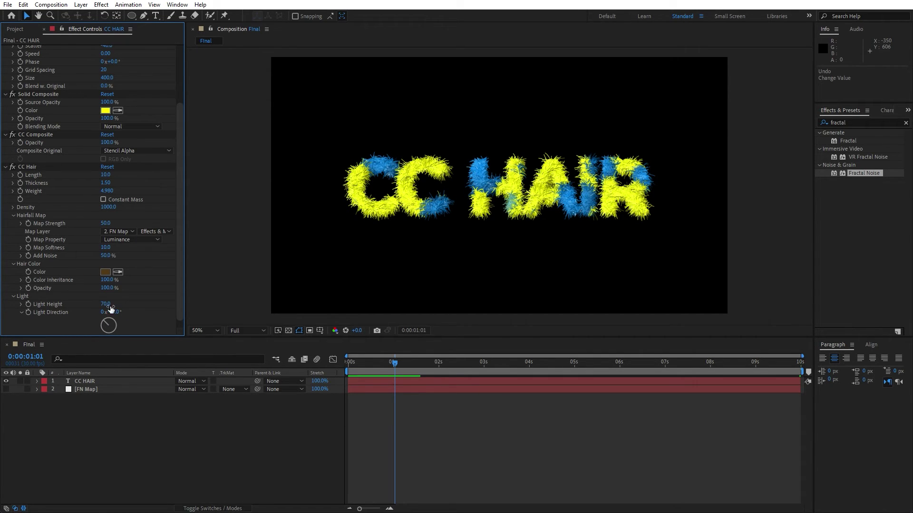
scroll(39, 300, down, 1)
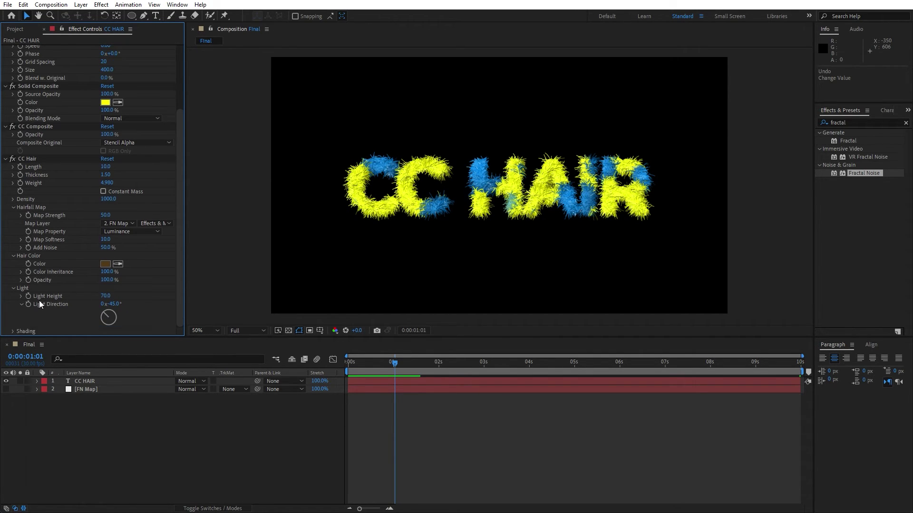
click(14, 331)
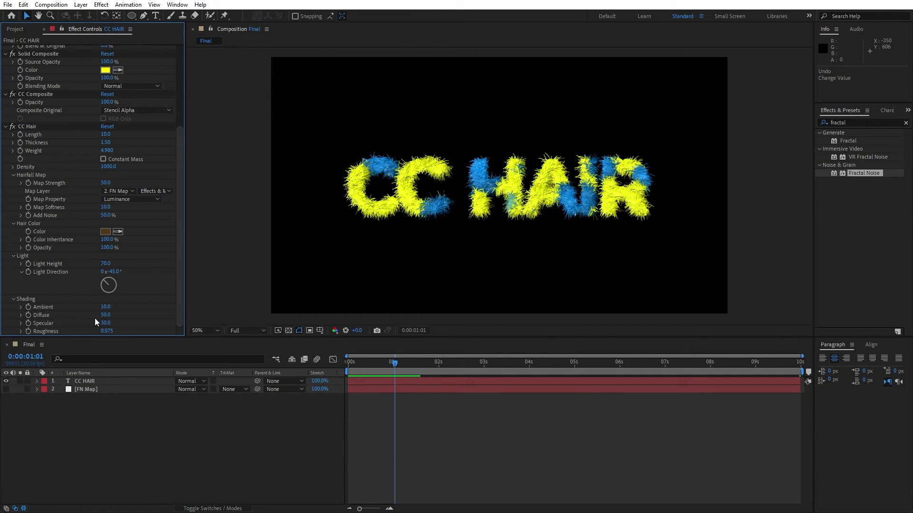
scroll(12, 295, up, 2)
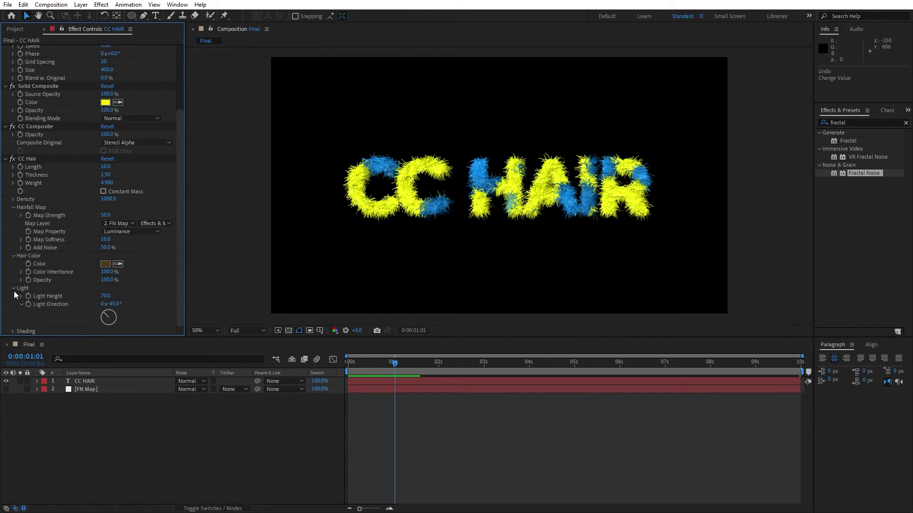
scroll(13, 291, up, 5)
Create a full-frame BG solid and apply Gradient Ramp to it from Effects & Presets.
right_click(171, 435)
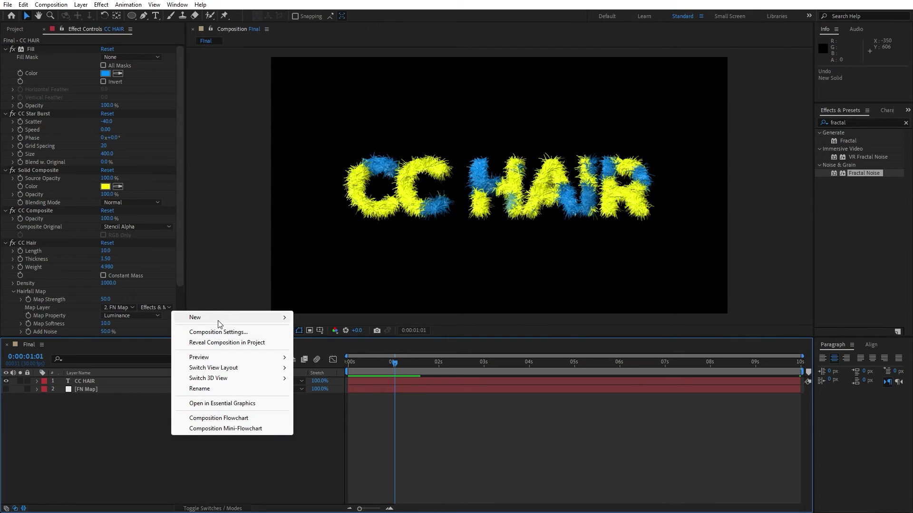
mouse_move(228, 317)
click(331, 346)
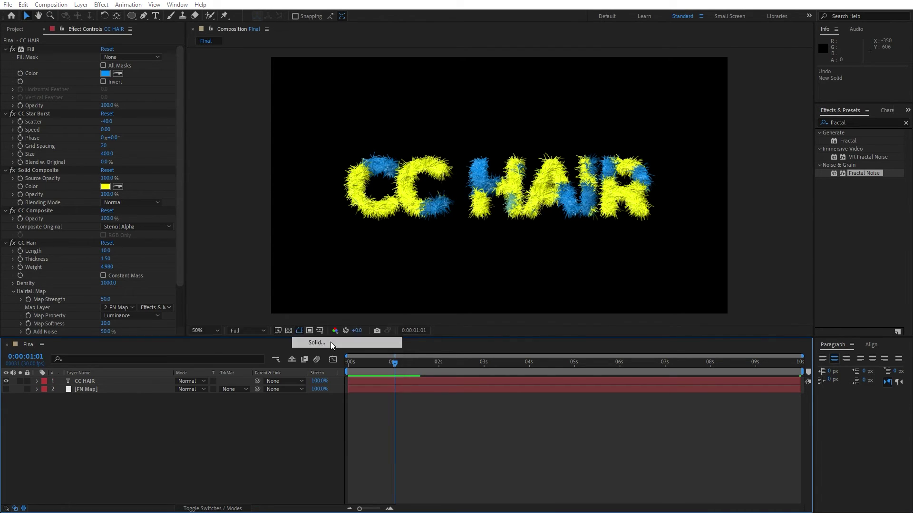
text(BG)
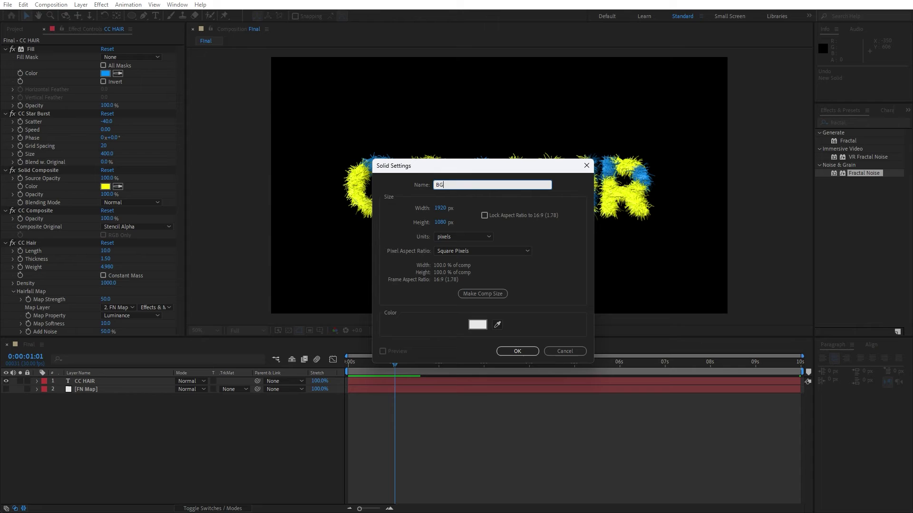
click(511, 350)
click(857, 122)
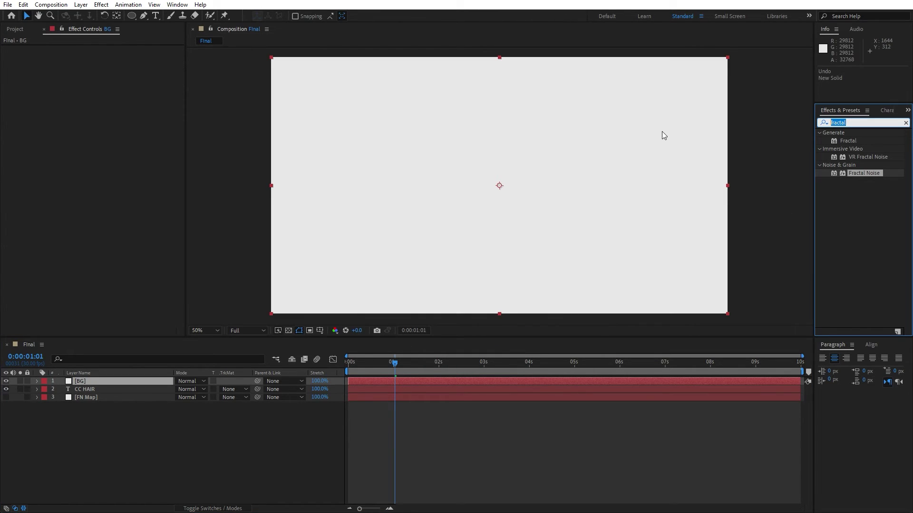
text(ramp)
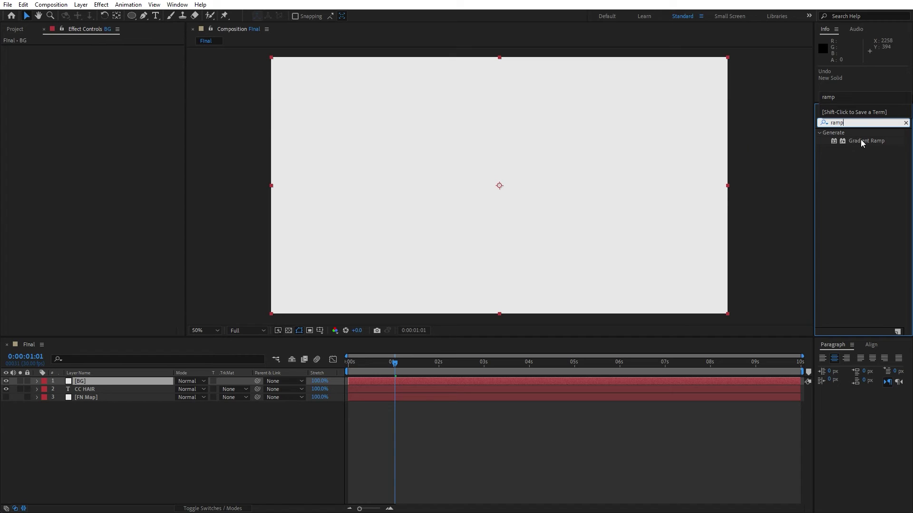
mouse_move(863, 141)
mouse_down()
mouse_move(592, 298)
mouse_move(110, 380)
mouse_up()
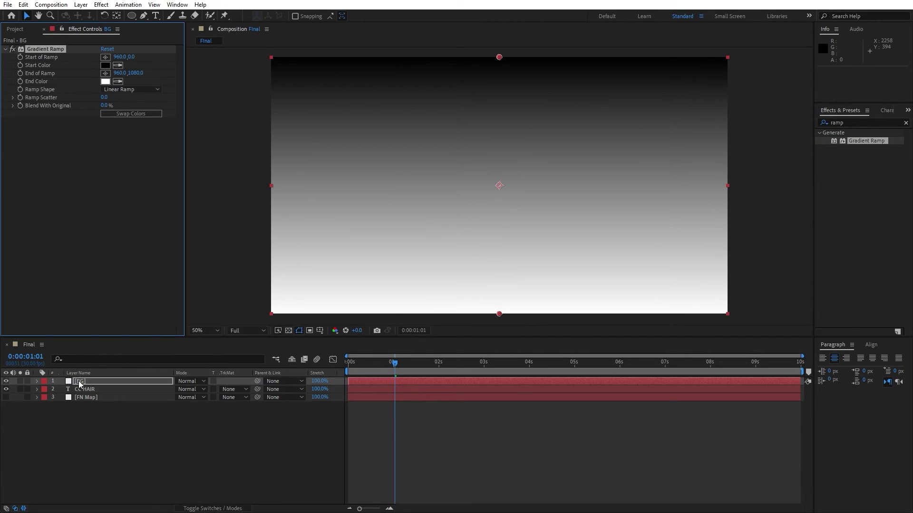
Set the Gradient Ramp start to the top-left corner and end to the bottom-right.
click(106, 57)
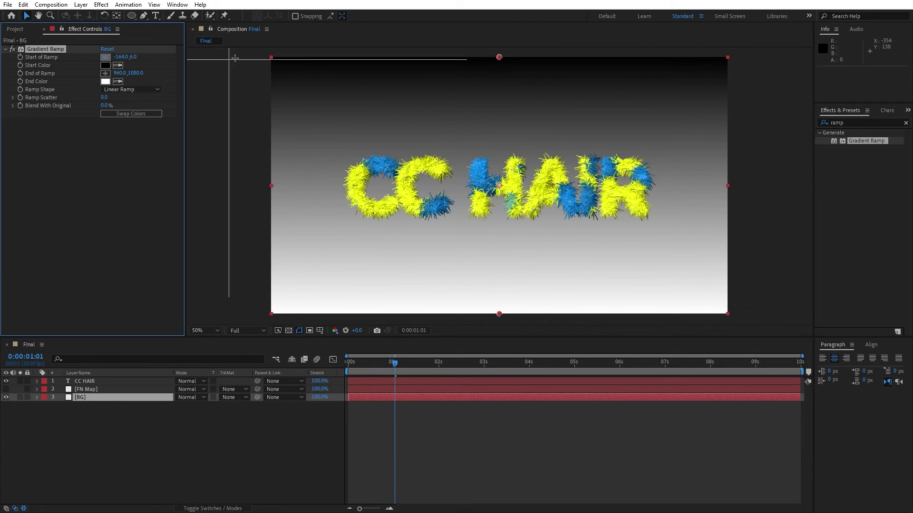
click(258, 57)
click(106, 74)
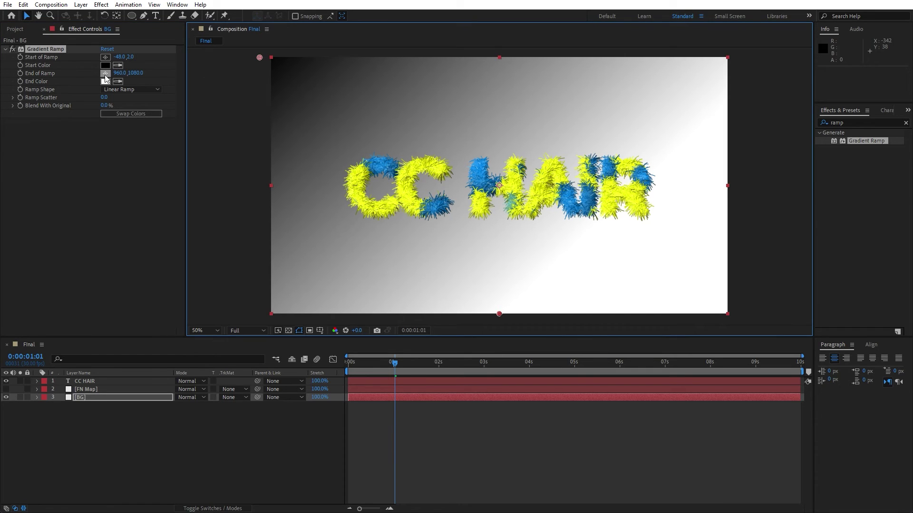
click(733, 315)
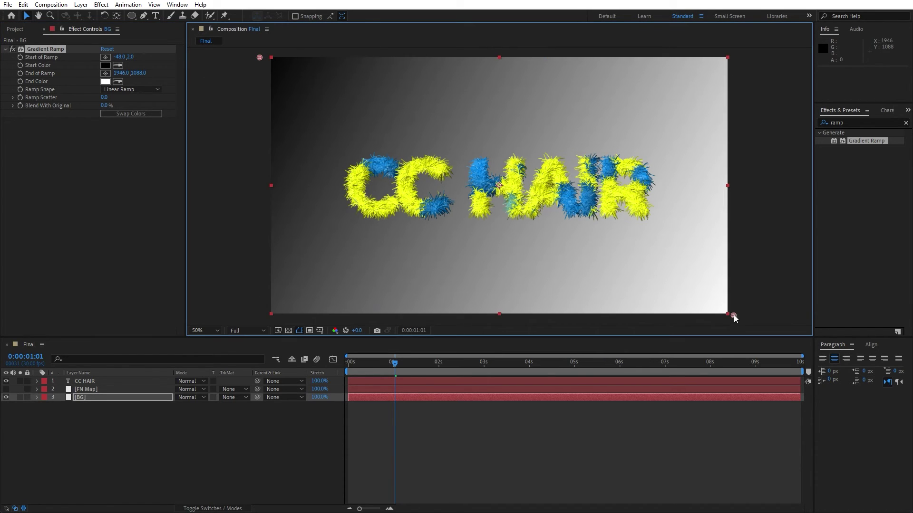
Set the ramp's Start Color to a deep blue.
click(104, 64)
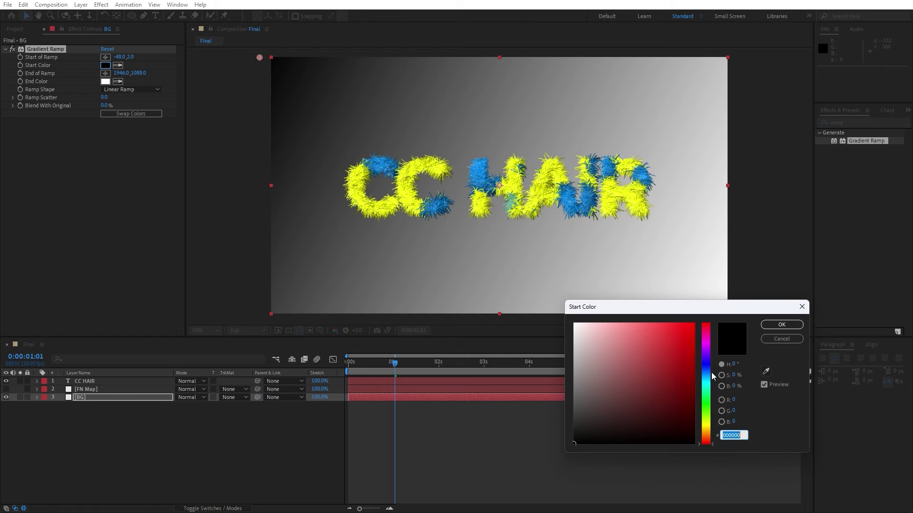
click(704, 367)
drag(679, 375, 691, 362)
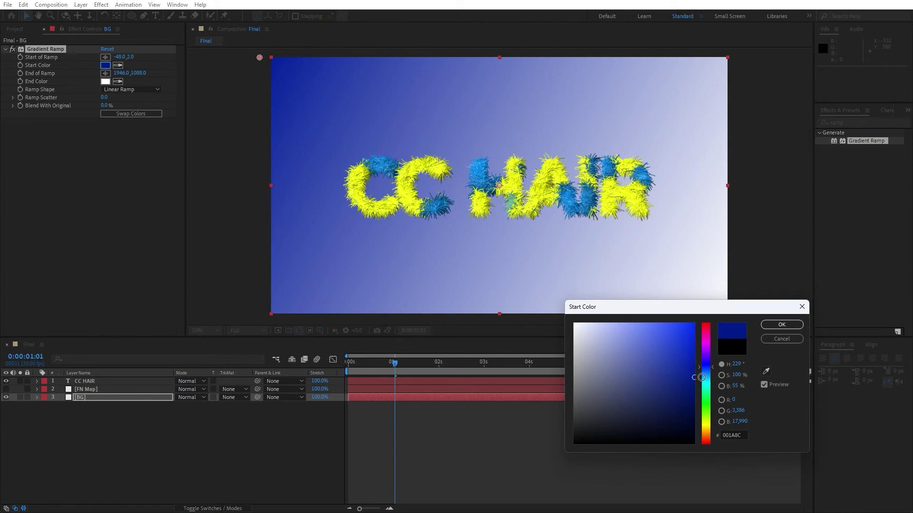
click(781, 324)
Copy the blue to End Color and darken the background blue further.
click(117, 82)
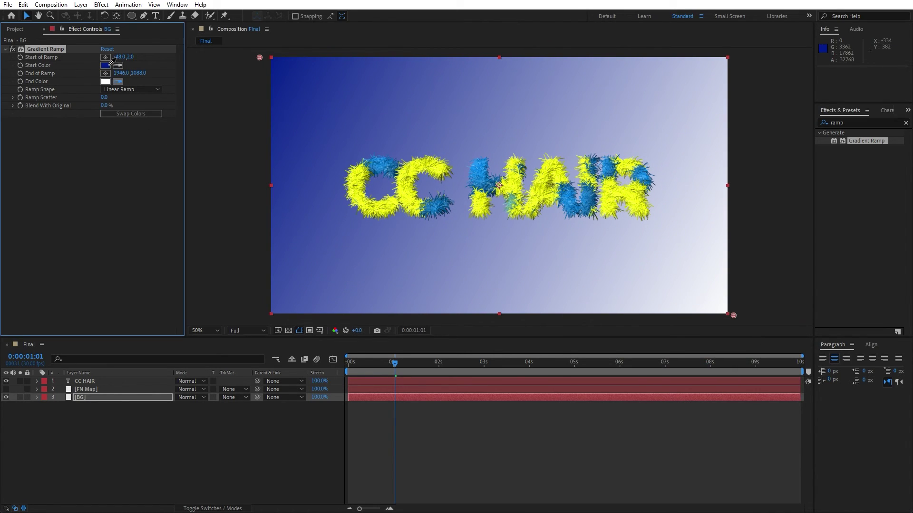
click(106, 66)
click(105, 65)
drag(693, 383, 697, 404)
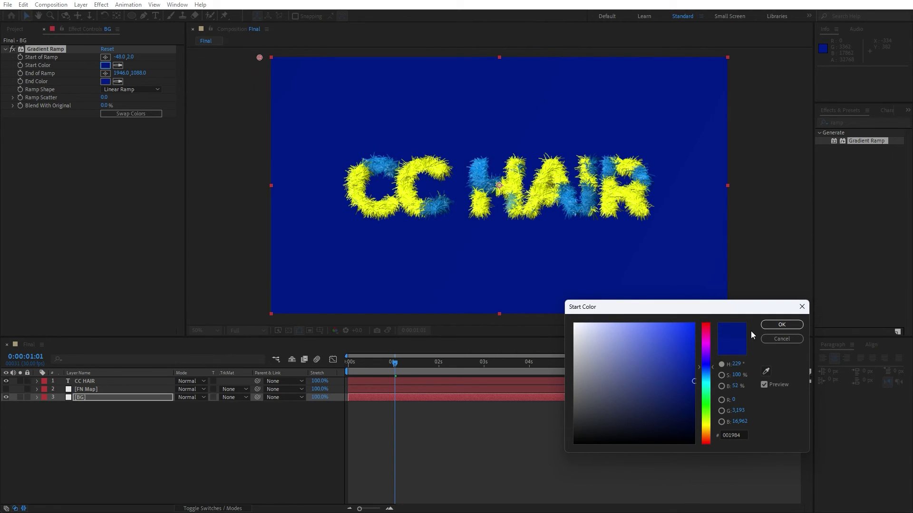
click(782, 325)
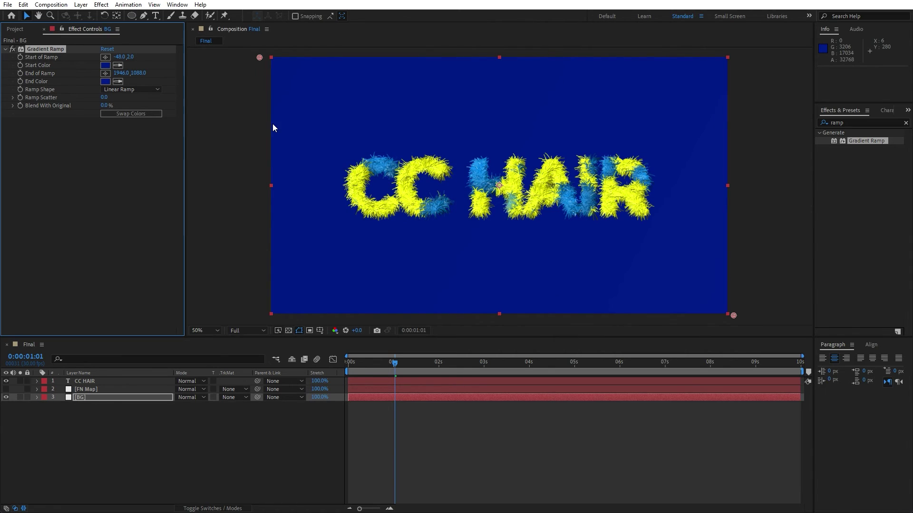
Select FN Map and CC HAIR and pre-compose them into a composition named 'HAIR'.
click(94, 389)
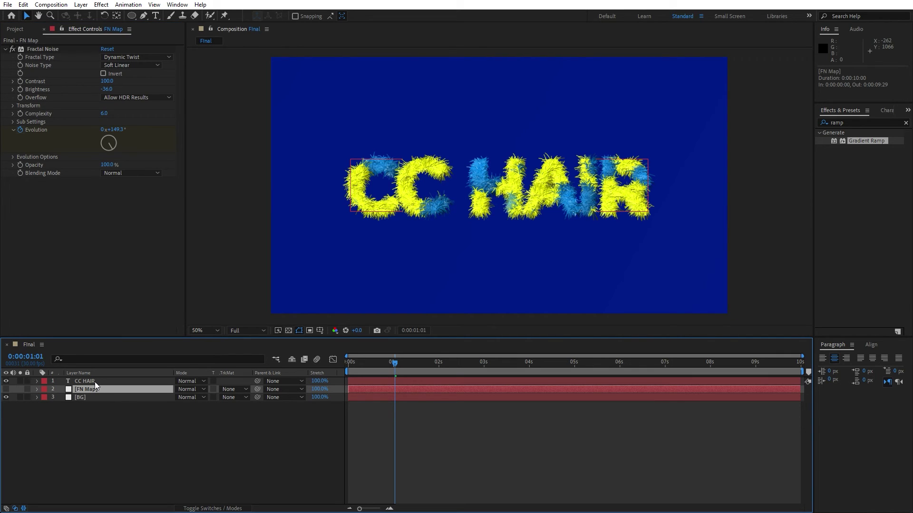
shift+click(95, 382)
right_click(95, 381)
click(153, 329)
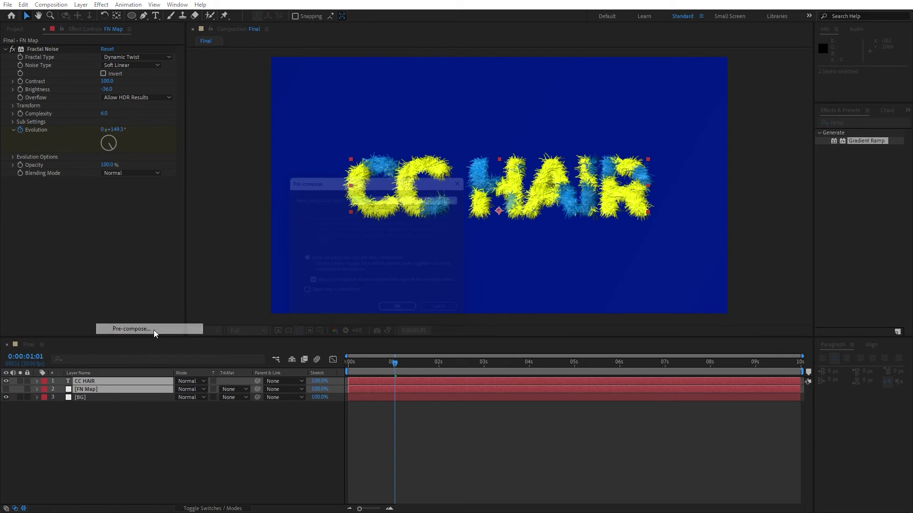
text(HAIR)
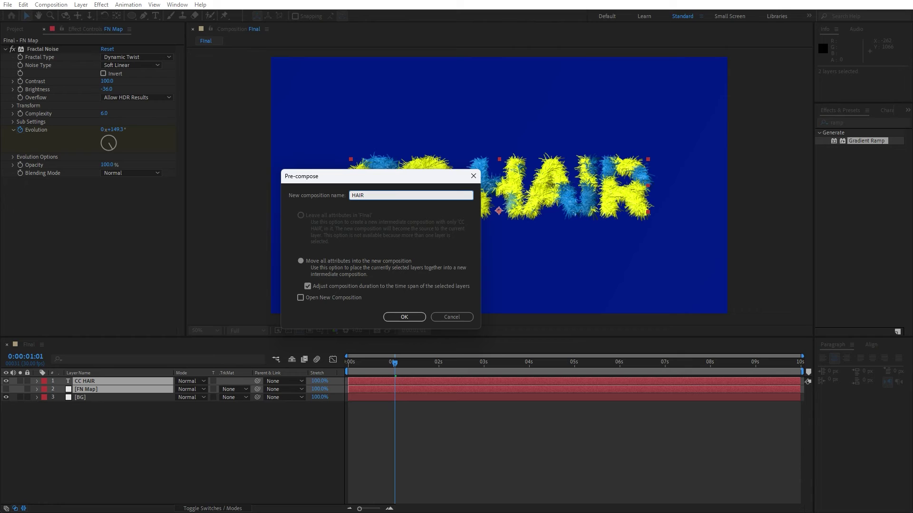
click(407, 316)
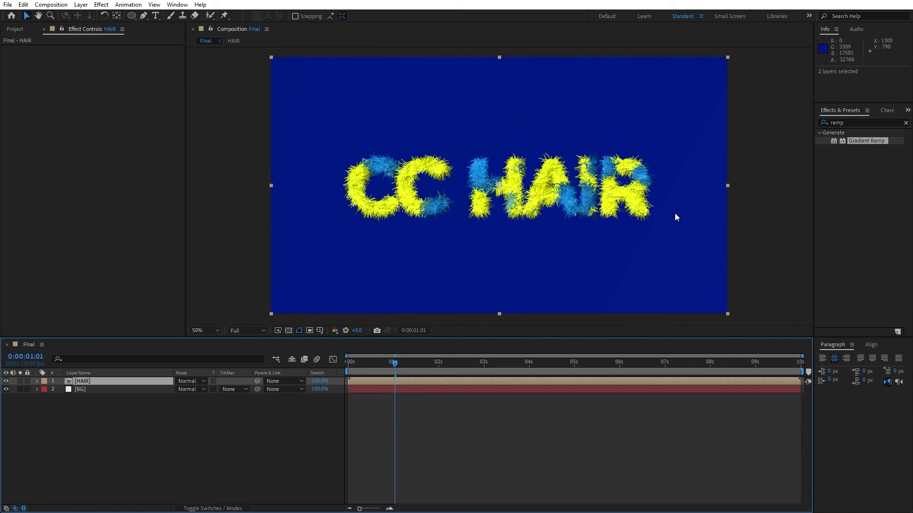
Apply Unsharp Mask and Glow to HAIR, tightening the Glow Radius.
click(841, 125)
text(u)
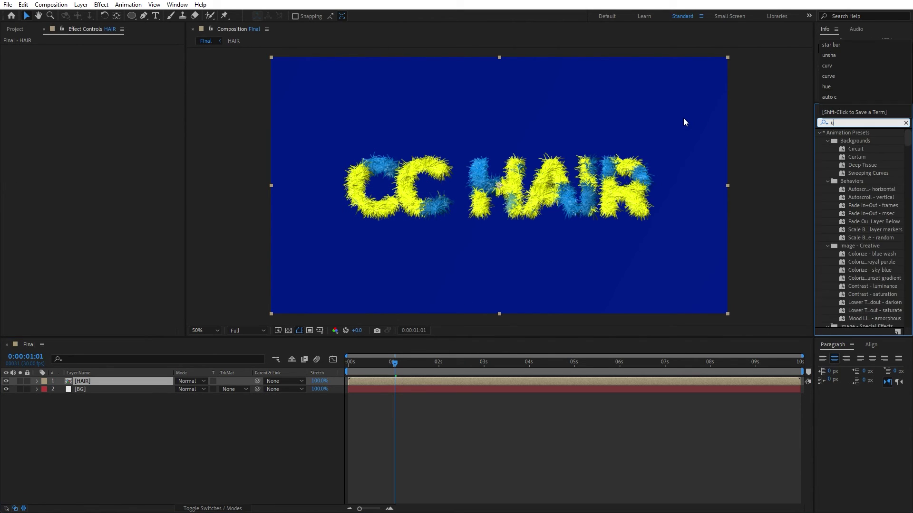
text(nsha)
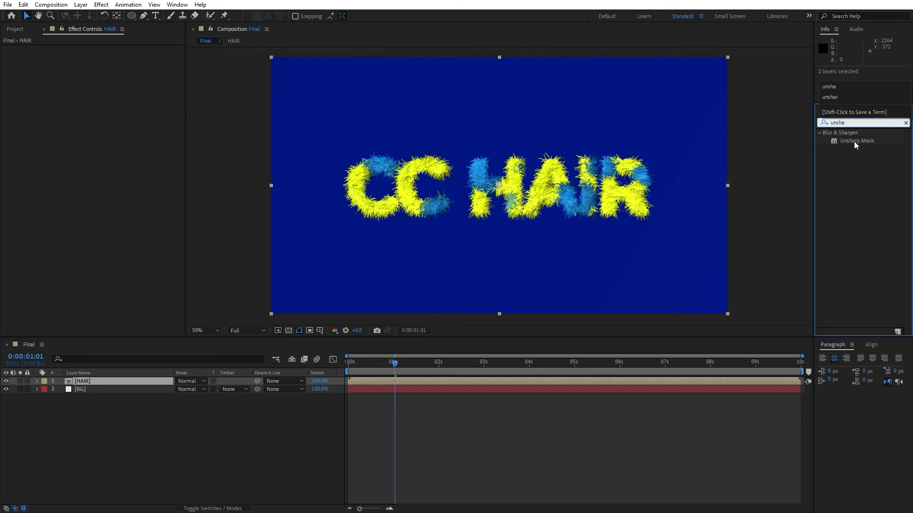
double_click(853, 142)
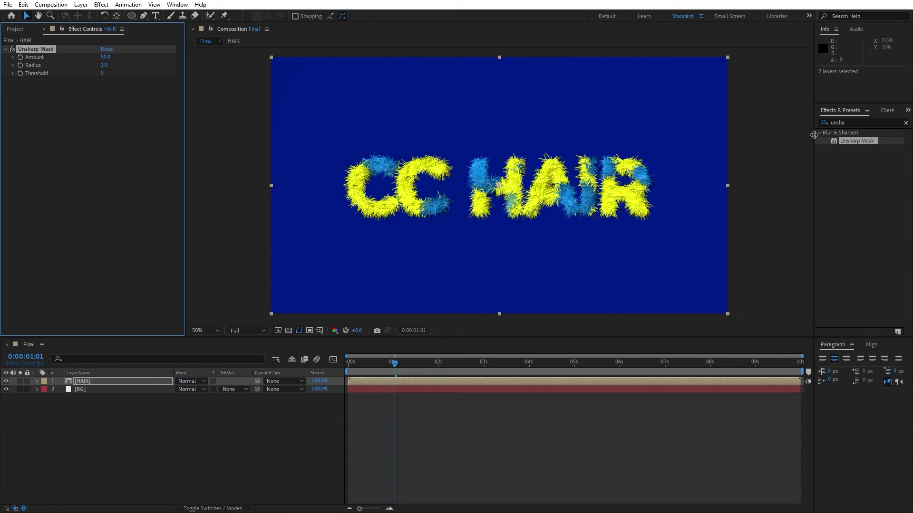
click(856, 123)
text(glow)
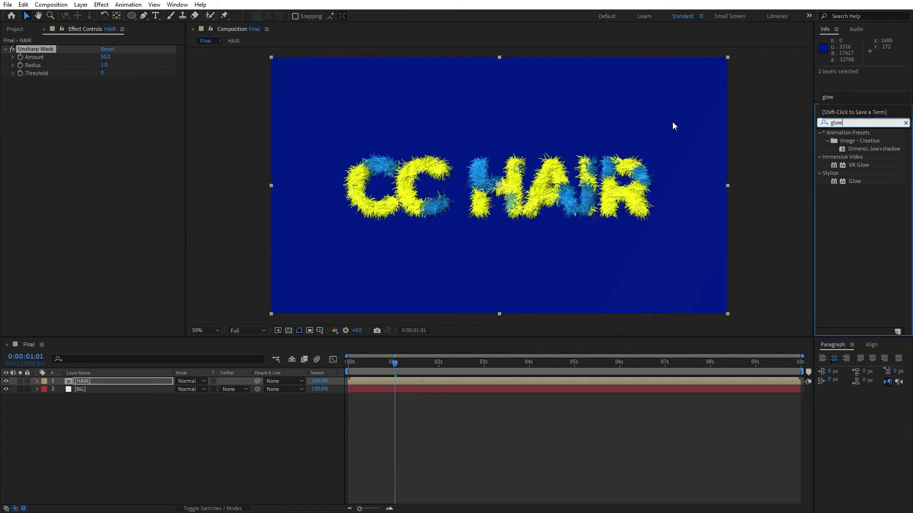
drag(855, 181, 86, 167)
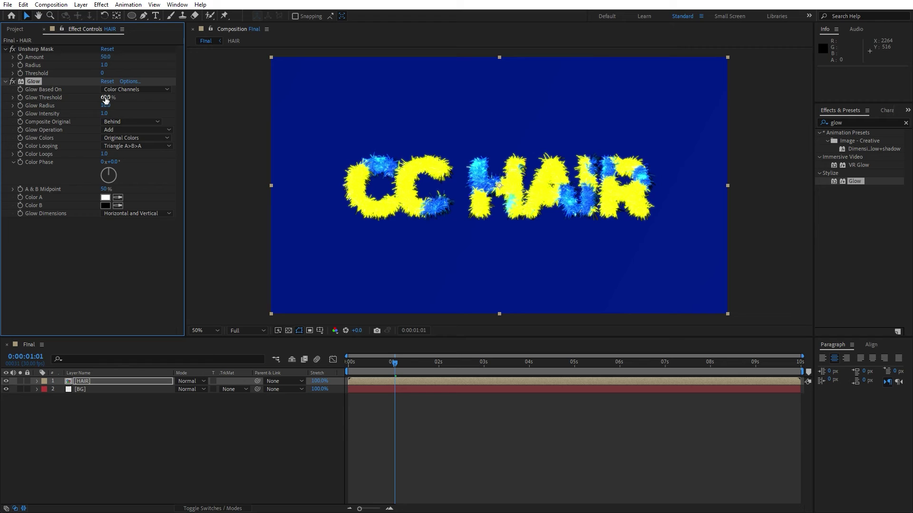
drag(106, 106, 78, 109)
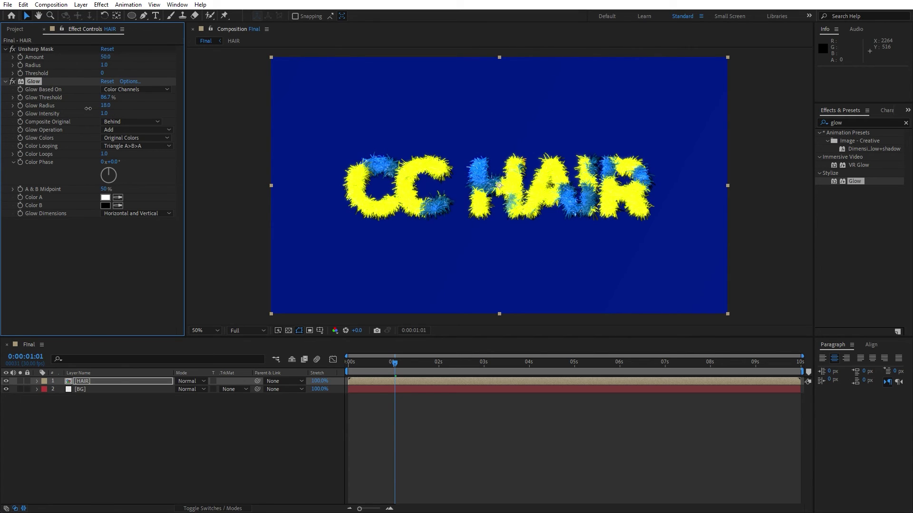
click(12, 82)
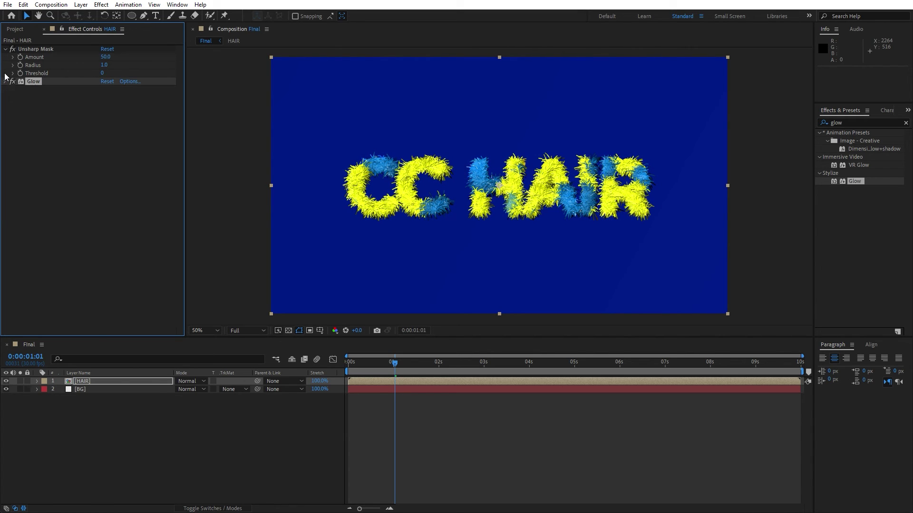
click(5, 49)
Add a Drop Shadow to HAIR and increase its distance from the letters.
click(870, 123)
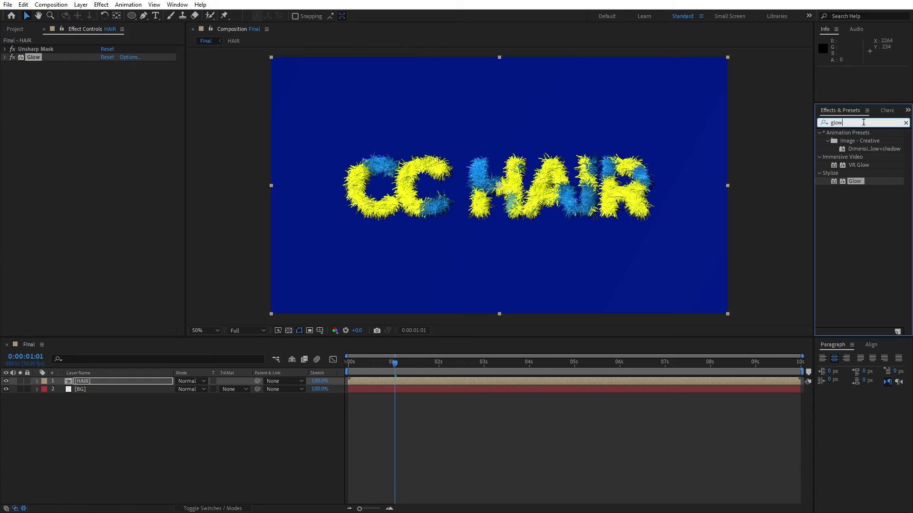
text(drop sh)
double_click(863, 141)
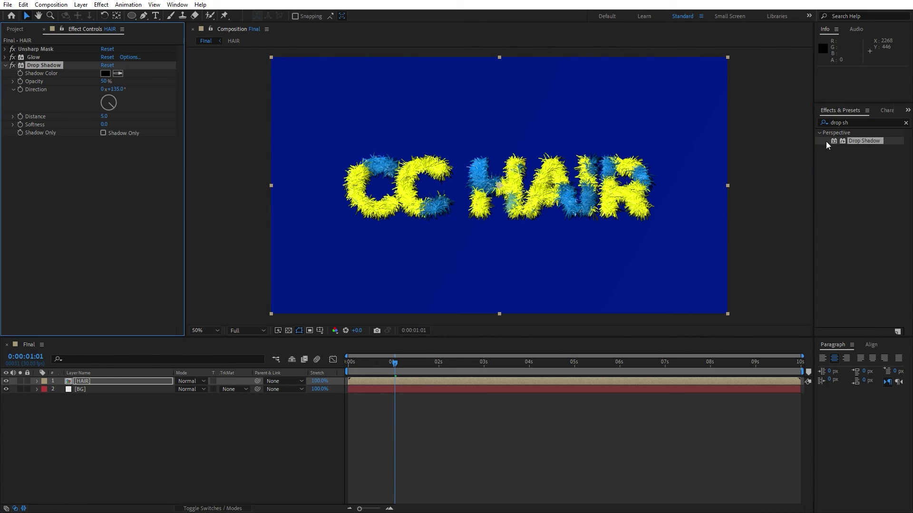
drag(105, 116, 124, 117)
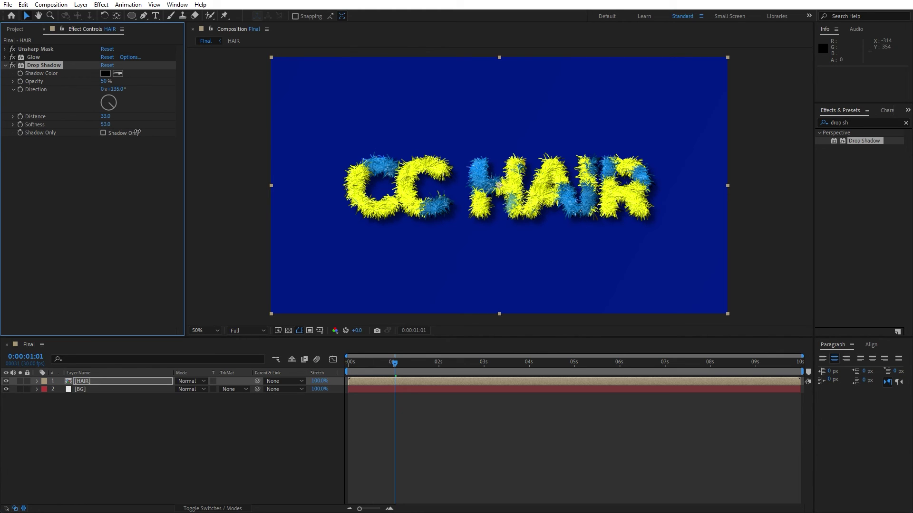
click(250, 457)
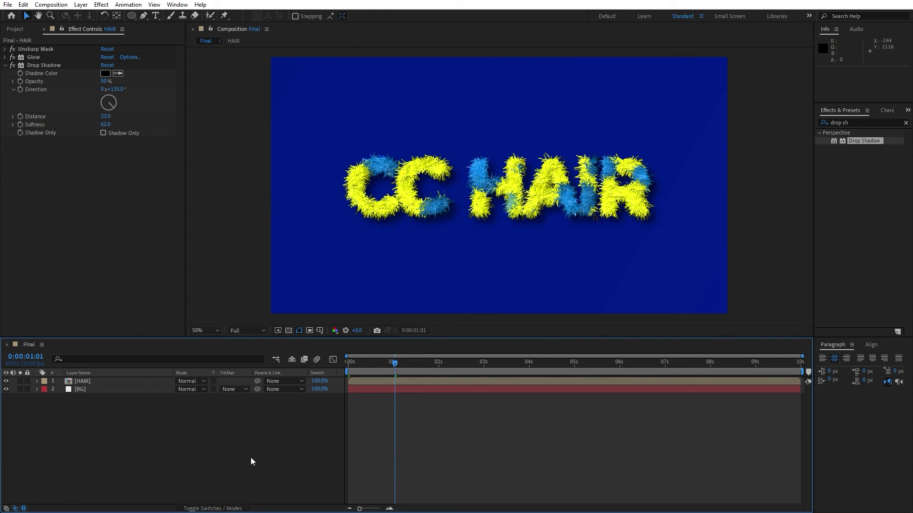
key(space)
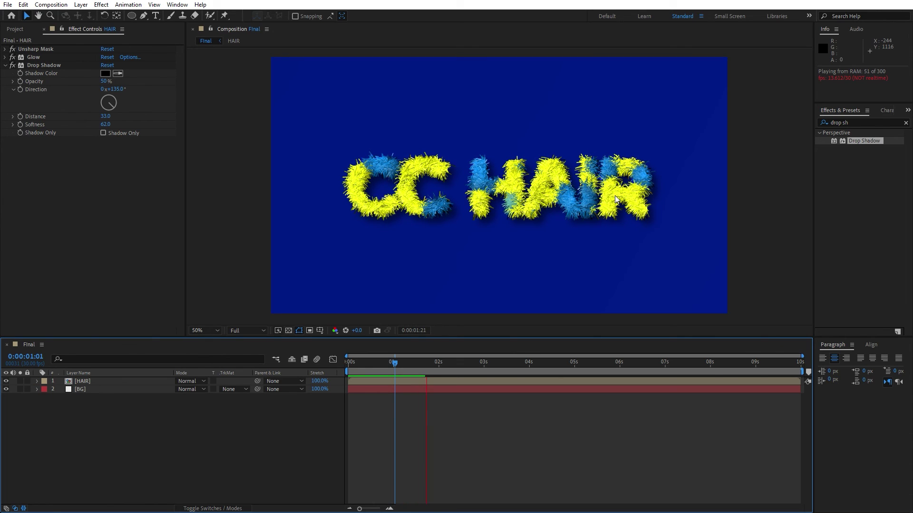
click(400, 366)
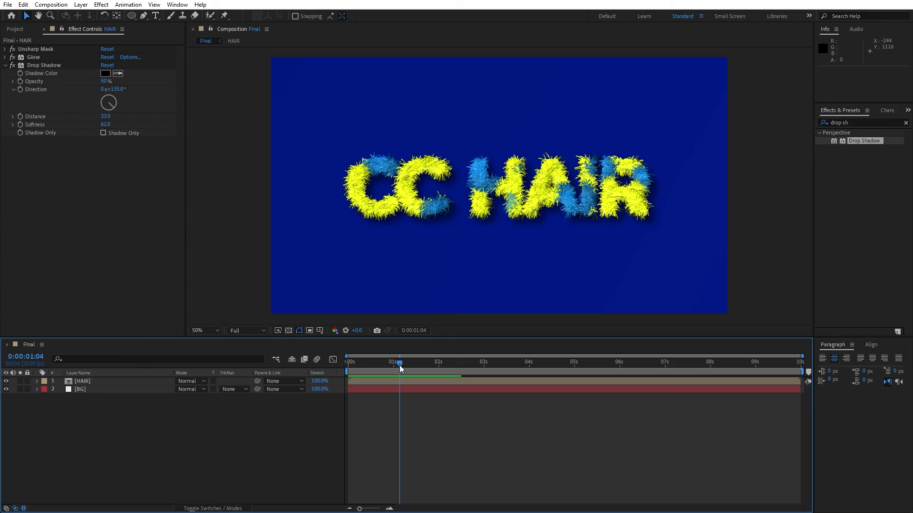